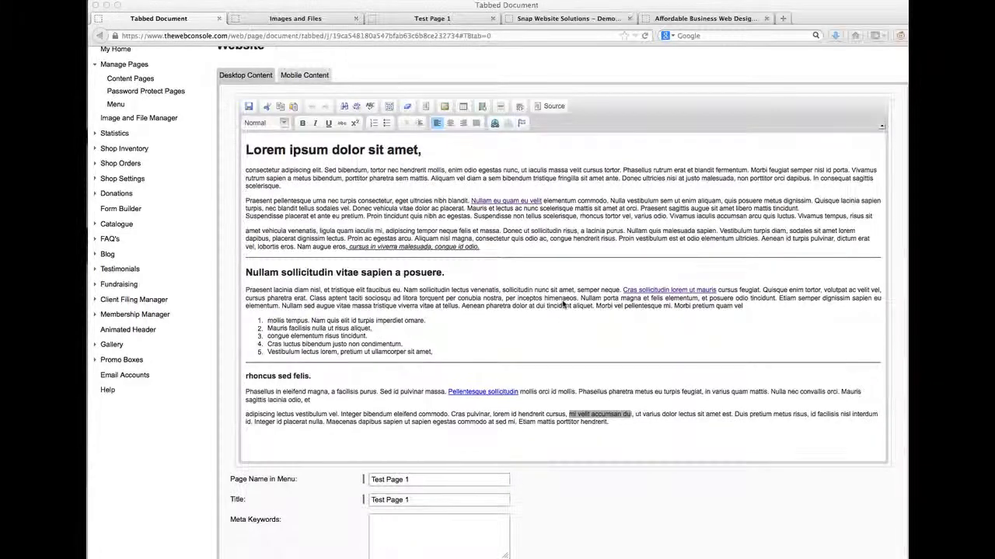
# Step: Compare the Test Page 1 content in the page editor with the published page on the website
pyautogui.scroll(2, 563, 305)
pyautogui.scroll(-2, 563, 305)
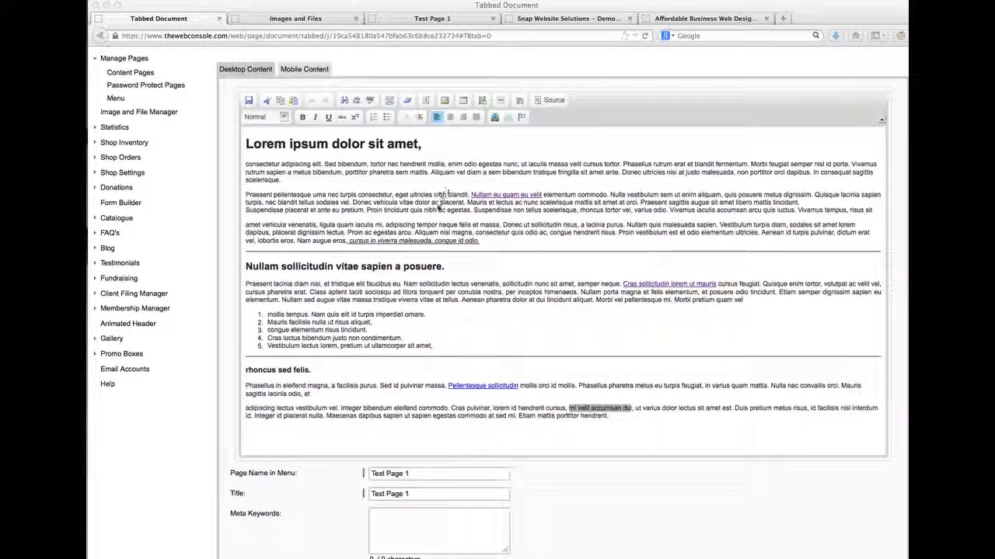
pyautogui.scroll(-1, 444, 293)
pyautogui.scroll(1, 444, 293)
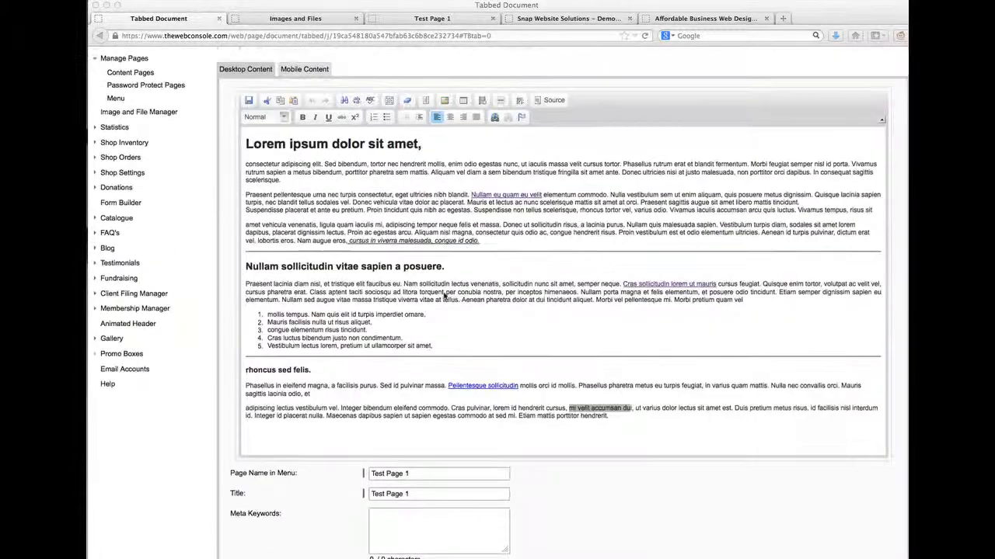
pyautogui.click(435, 19)
pyautogui.scroll(4, 401, 176)
pyautogui.scroll(-5, 400, 176)
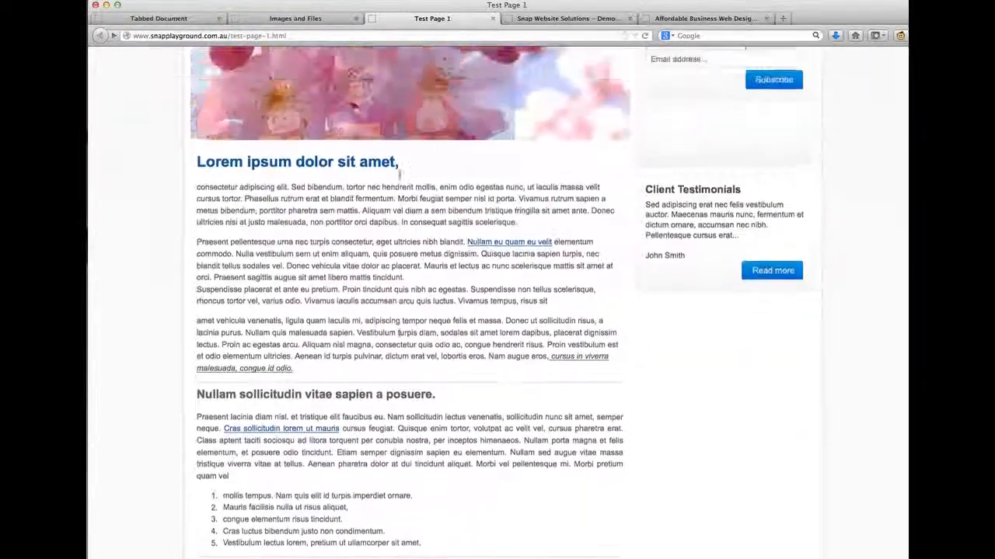
pyautogui.click(183, 19)
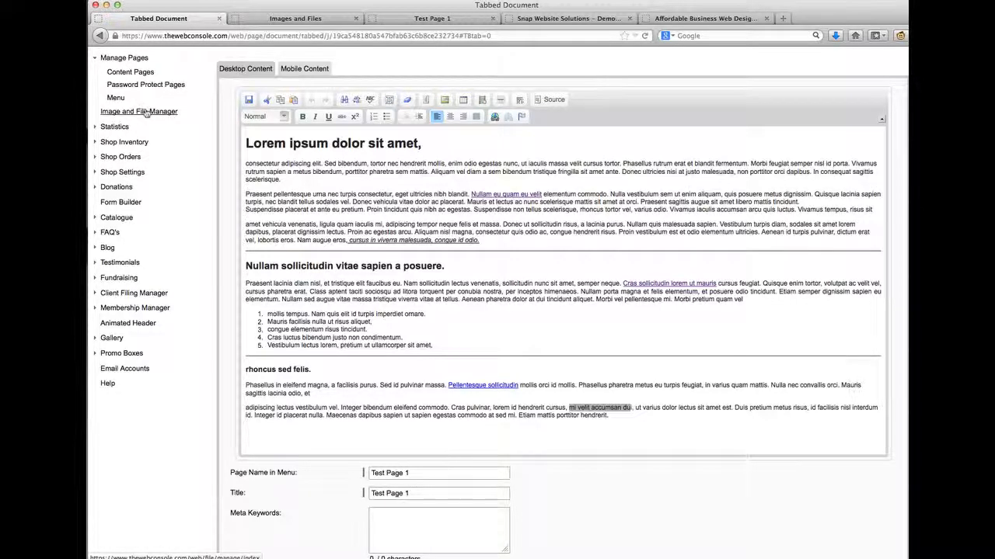
# Step: Add a new folder named "flowers" in the website's Images and Files listing
pyautogui.click(290, 19)
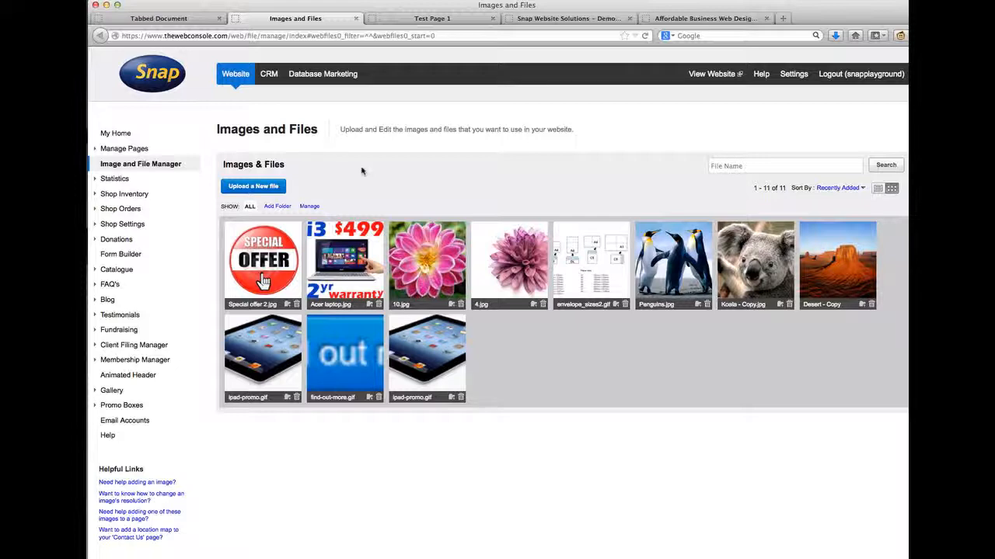
pyautogui.scroll(-2, 361, 171)
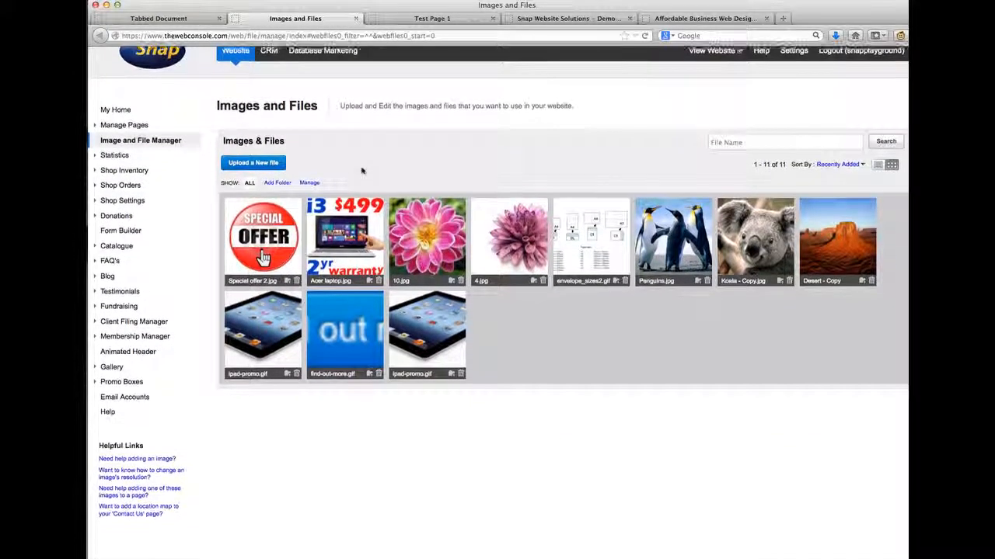
pyautogui.scroll(2, 362, 170)
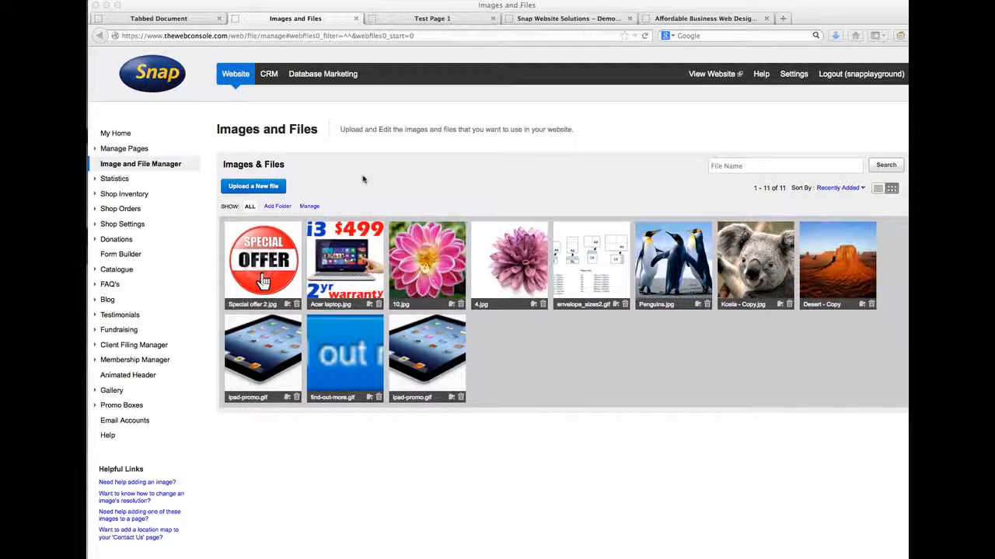
pyautogui.scroll(-3, 362, 179)
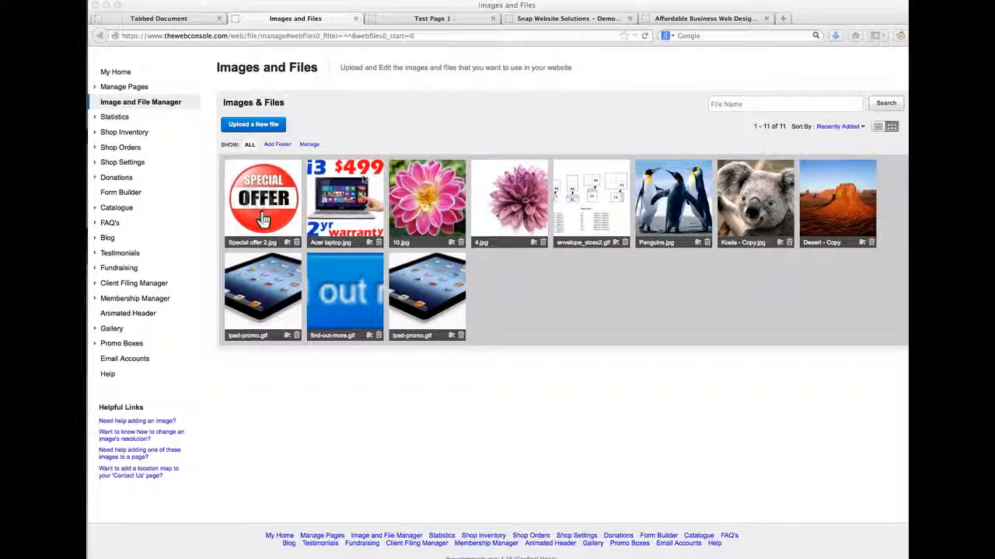
pyautogui.scroll(-2, 362, 179)
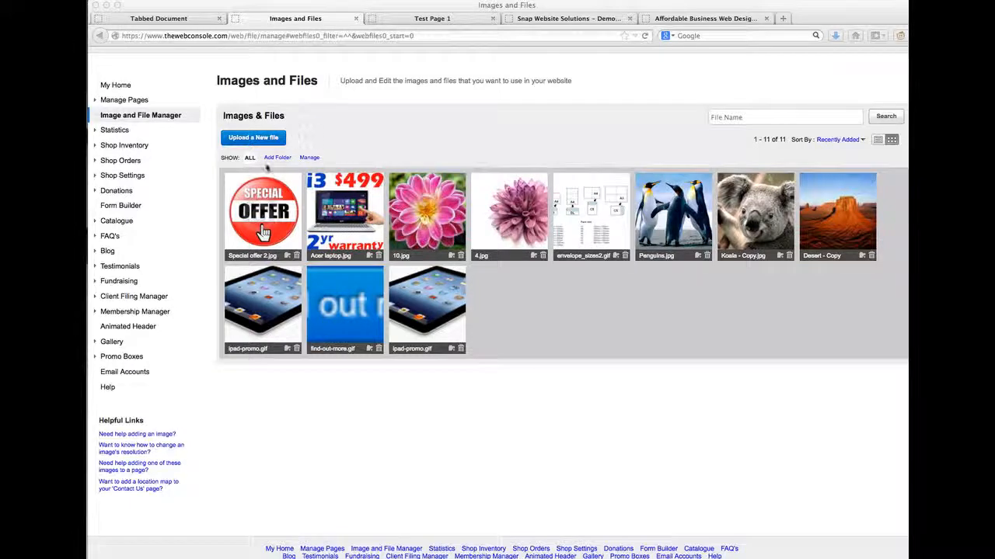
pyautogui.click(313, 146)
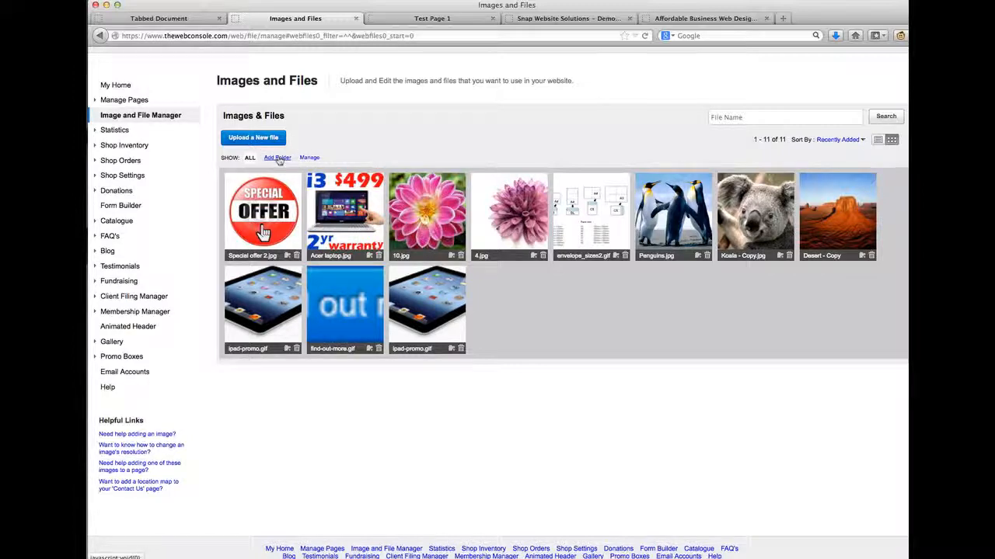
pyautogui.click(278, 158)
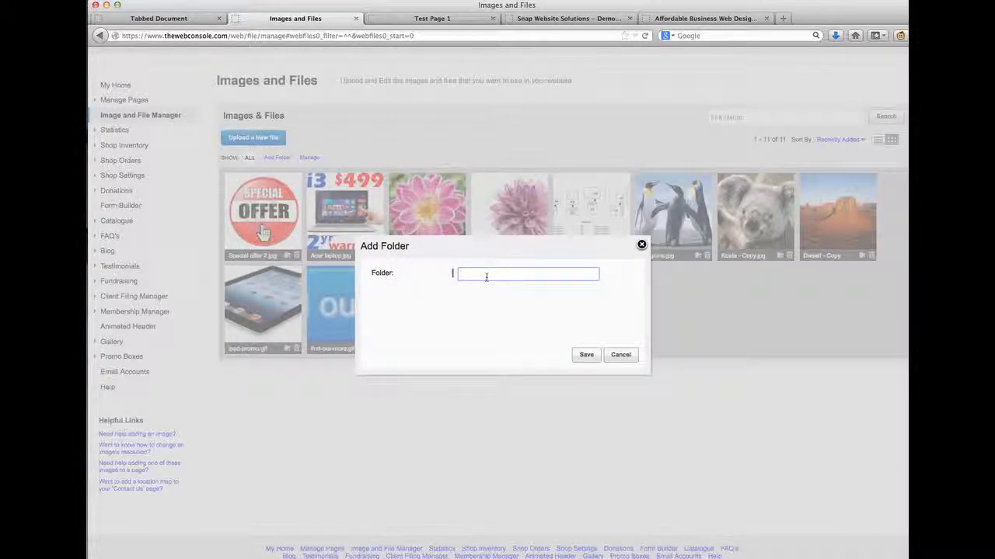
pyautogui.write('flowers')
pyautogui.click(587, 355)
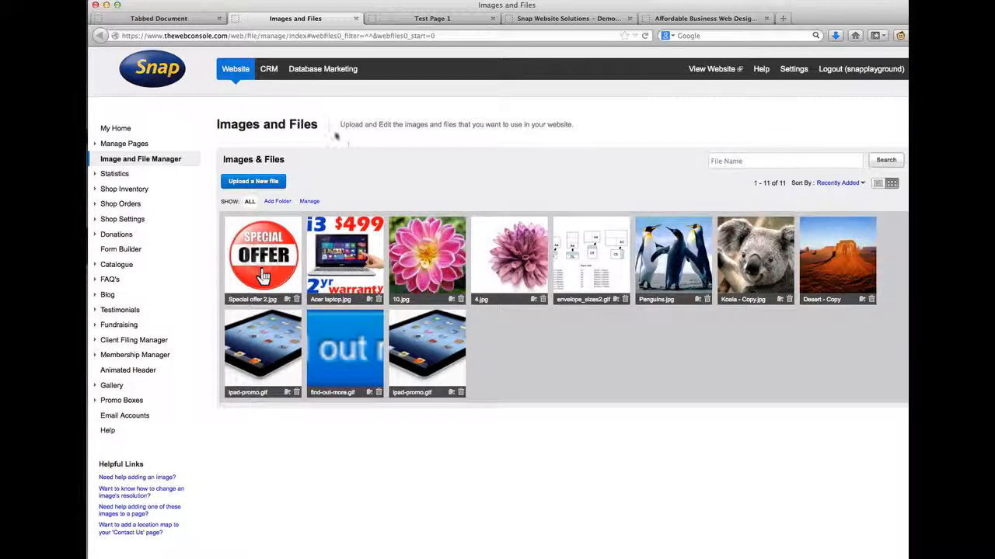
# Step: Switch to the desktop and check which images the flowers folder contains, closing its window when done
pyautogui.click(106, 5)
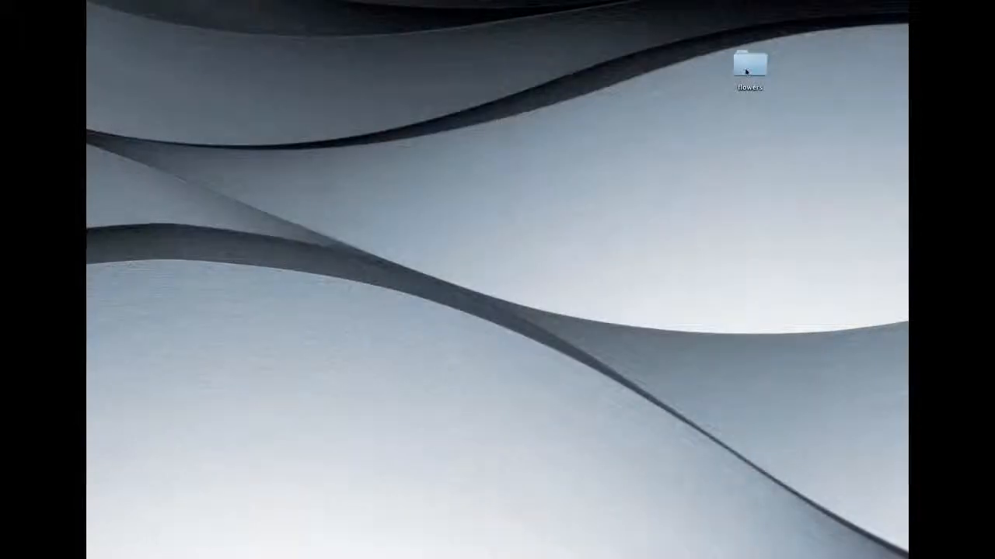
pyautogui.doubleClick(745, 72)
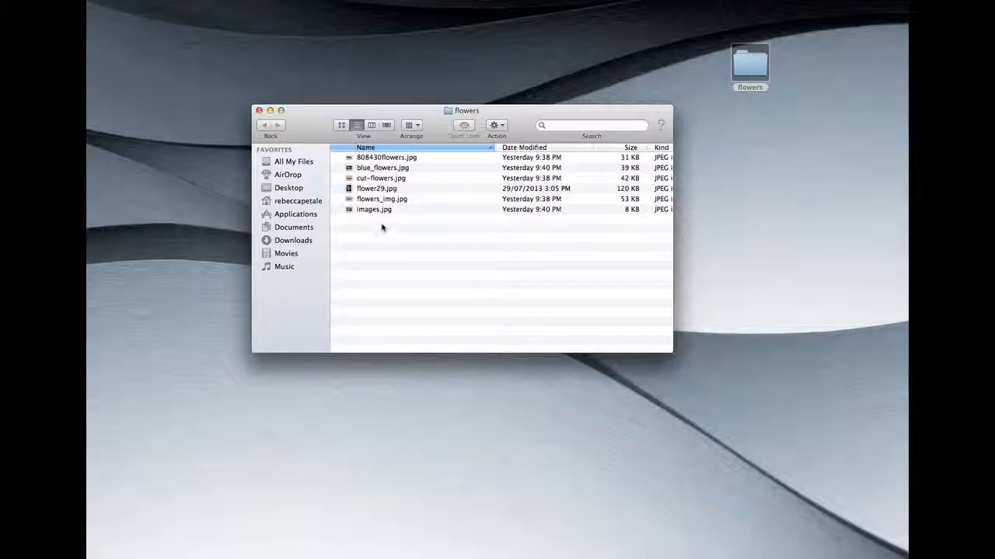
pyautogui.click(260, 112)
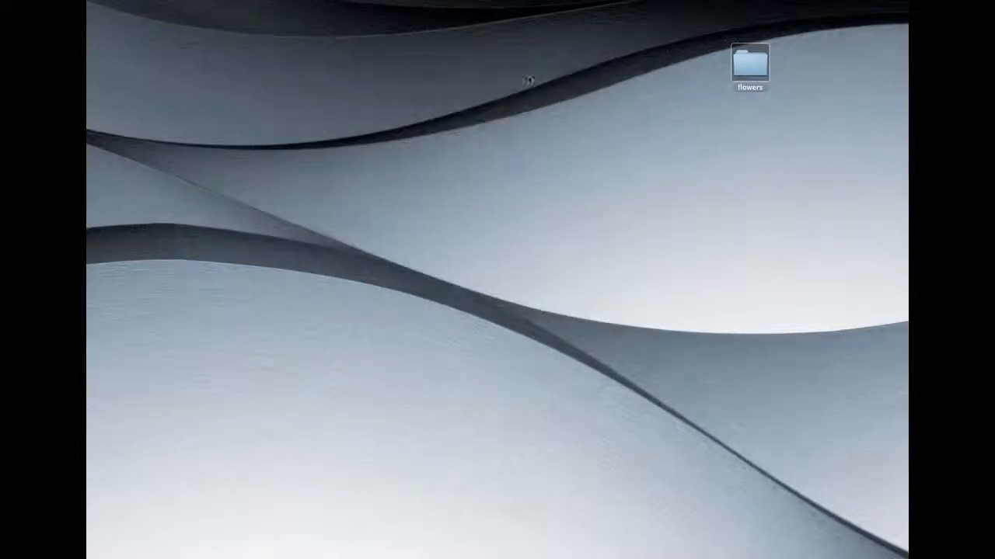
# Step: Compress the flowers folder into a zip archive and place the archive directly beneath the folder on the desktop
pyautogui.rightClick(744, 68)
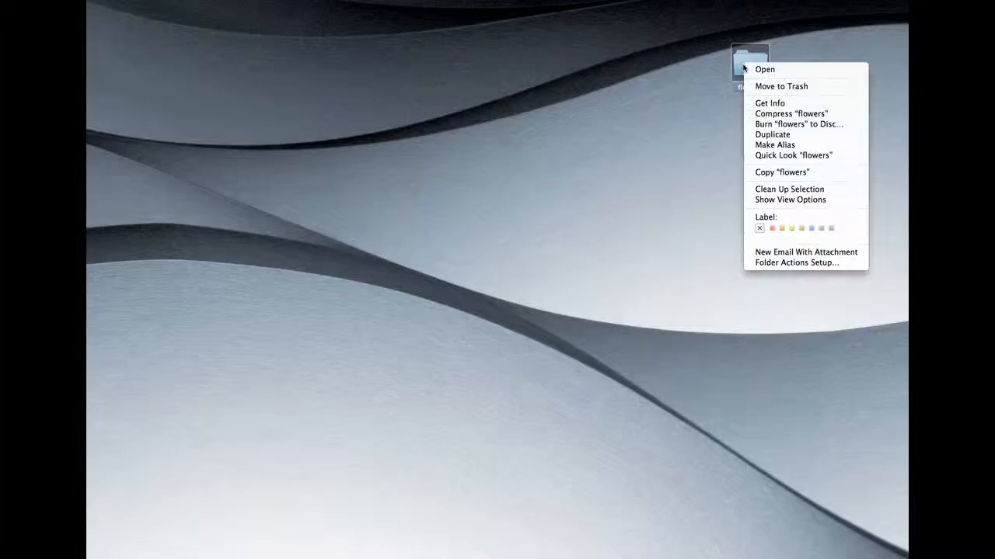
pyautogui.click(766, 115)
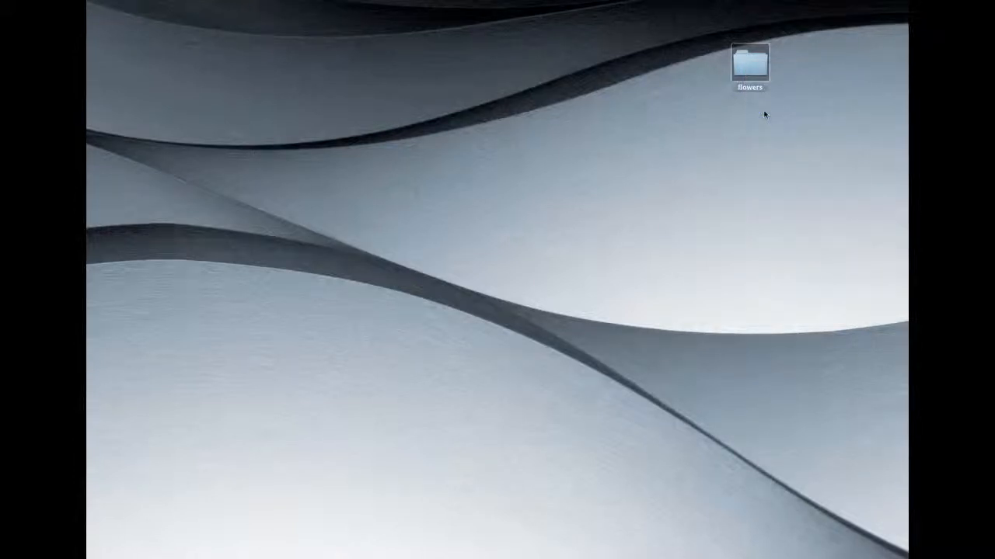
pyautogui.moveTo(906, 272); pyautogui.dragTo(753, 120)
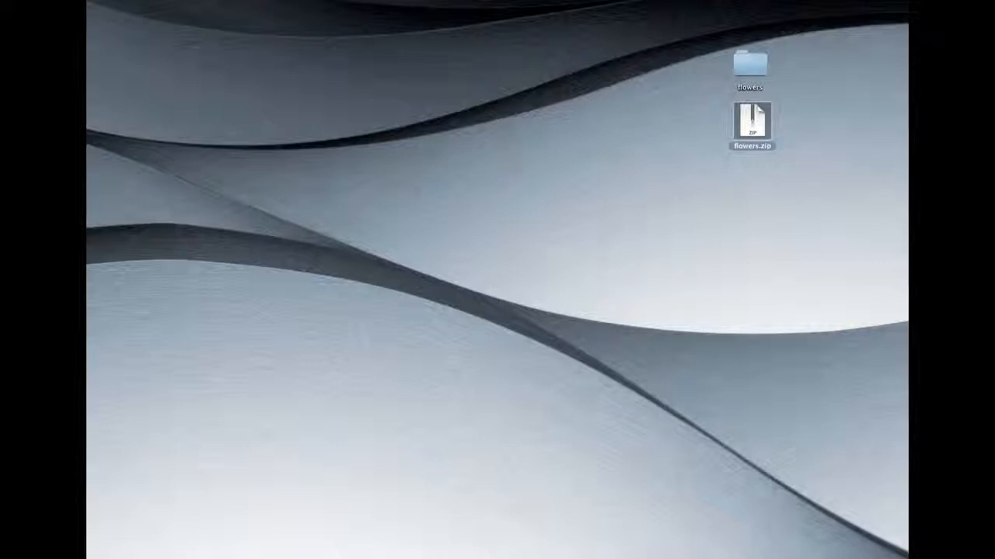
# Step: Switch back to the browser, add flowers.zip from the Desktop as a new file and have it extracted
pyautogui.click(701, 557)
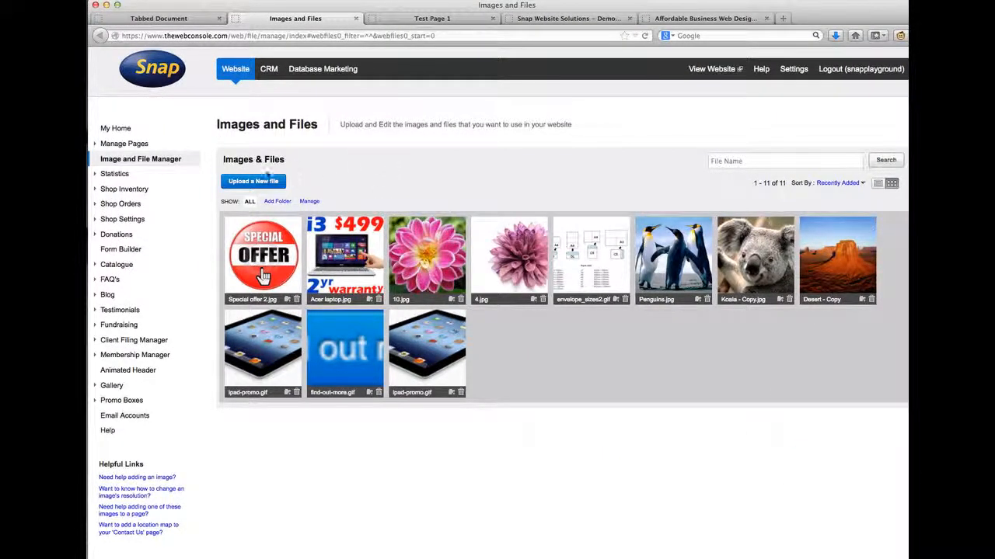
pyautogui.click(257, 181)
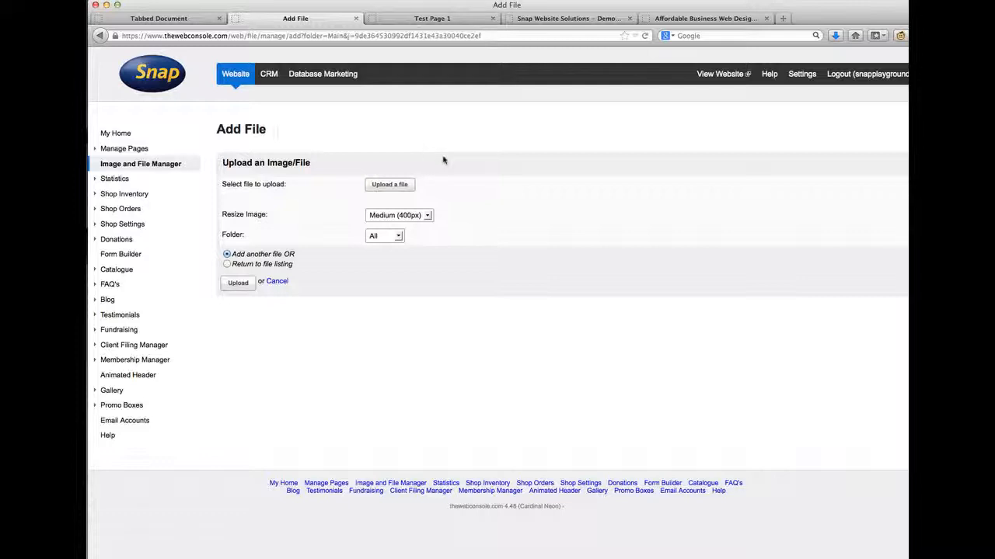
pyautogui.click(386, 187)
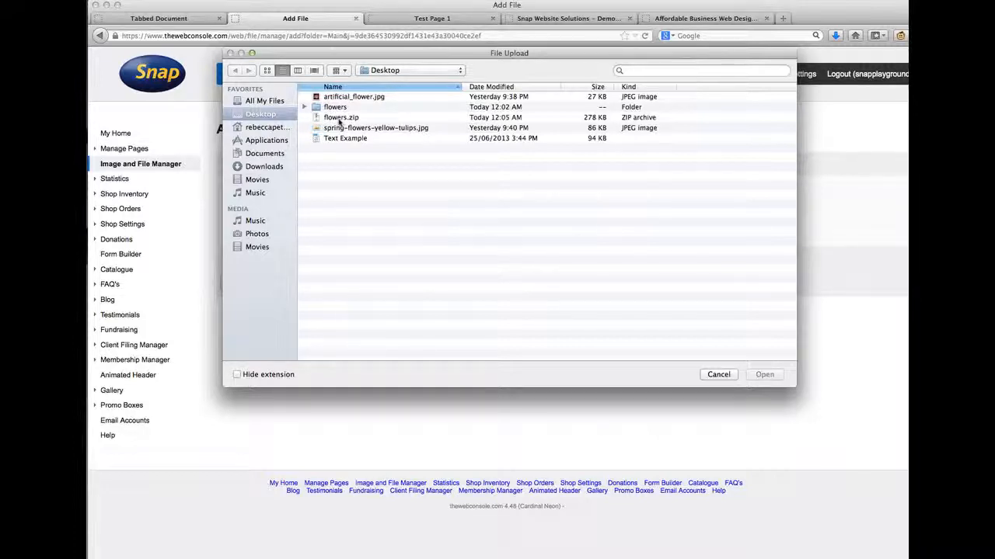
pyautogui.click(340, 118)
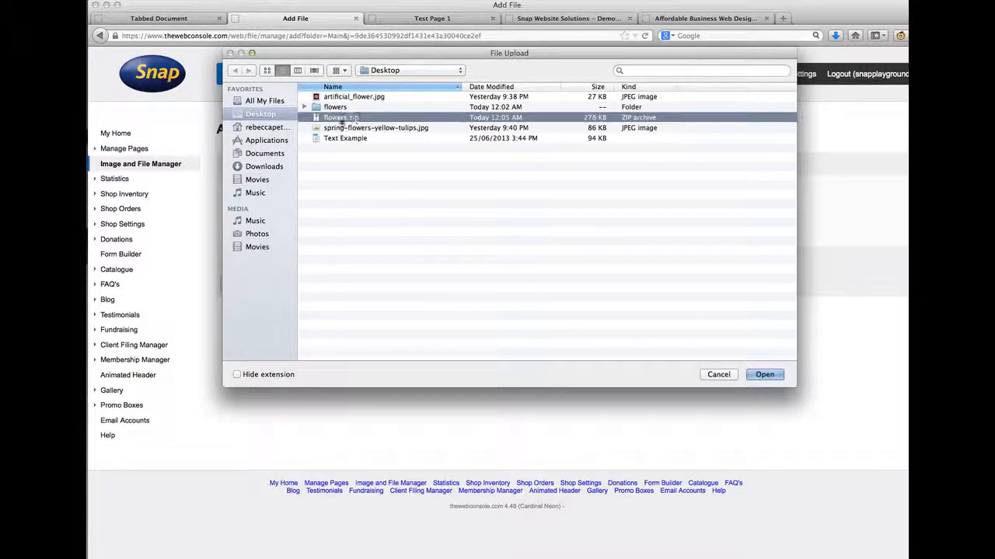
pyautogui.click(765, 375)
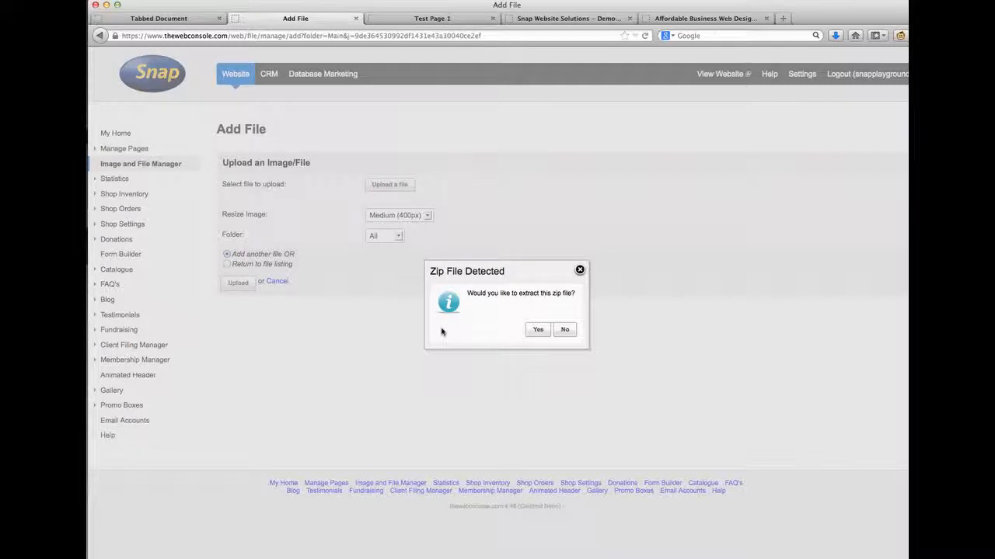
pyautogui.click(536, 330)
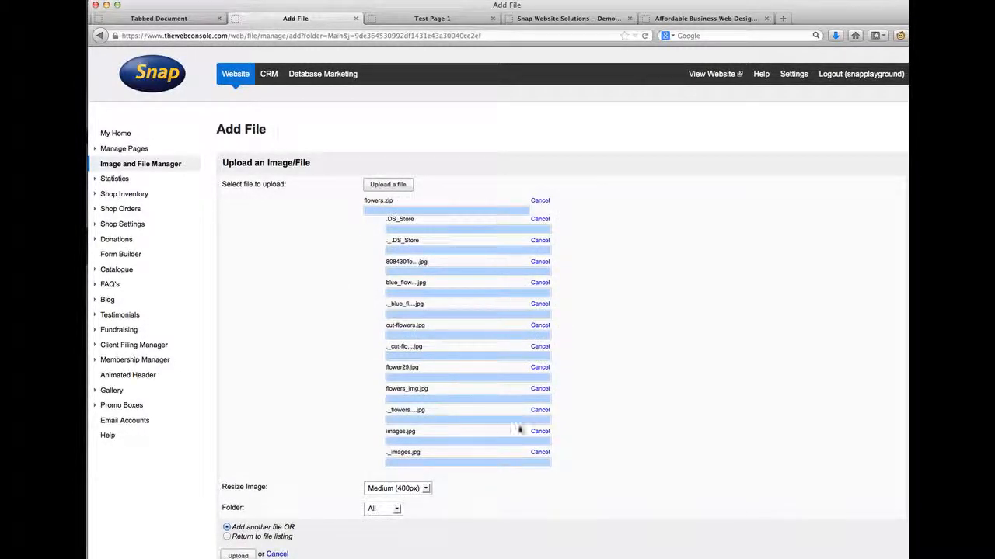
# Step: Set the extracted images to Don't Resize and assign them to the flowers folder
pyautogui.scroll(-2, 629, 373)
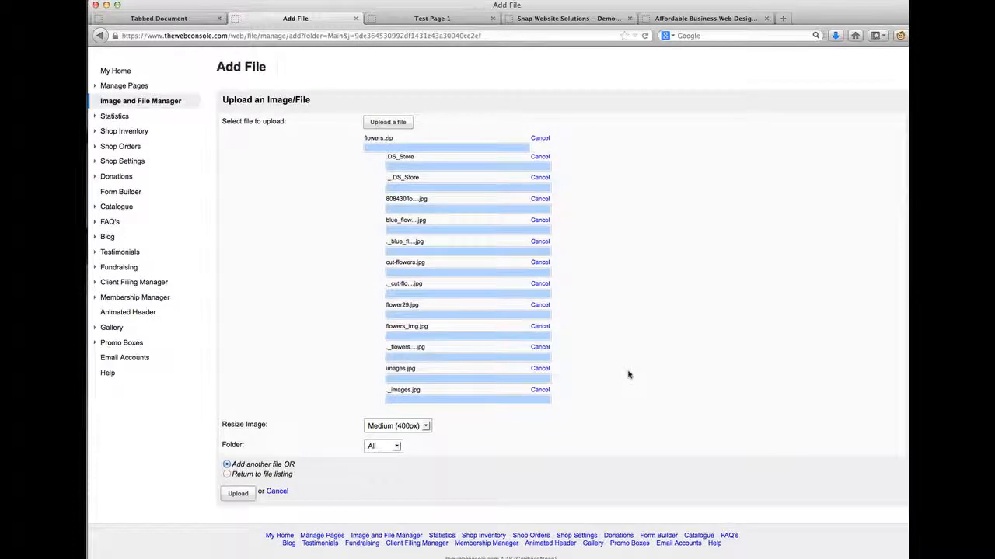
pyautogui.click(413, 427)
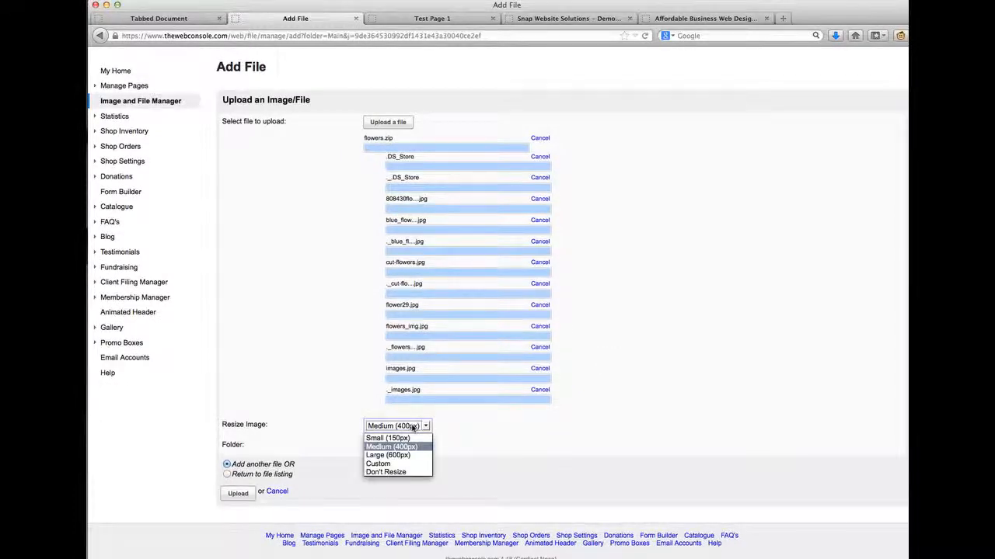
pyautogui.click(401, 471)
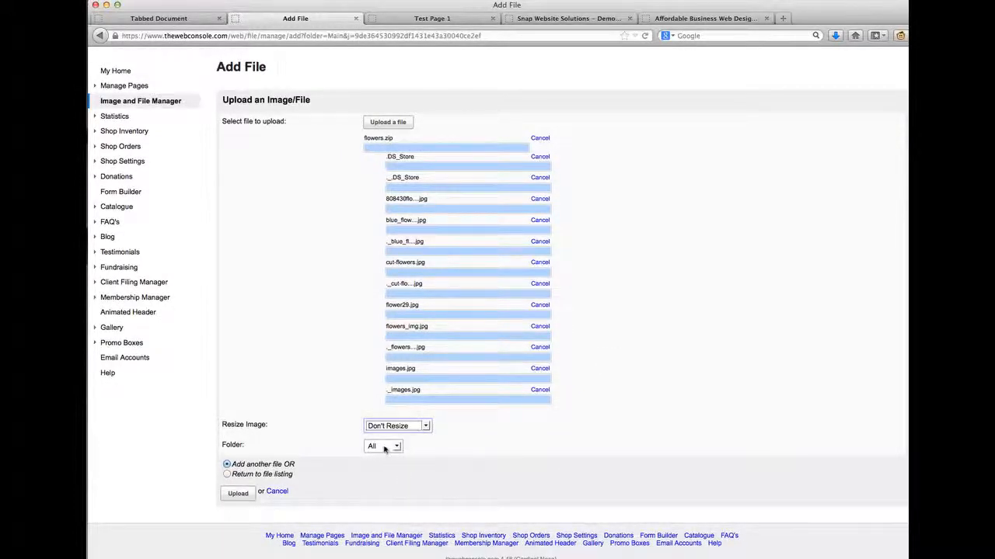
pyautogui.click(384, 448)
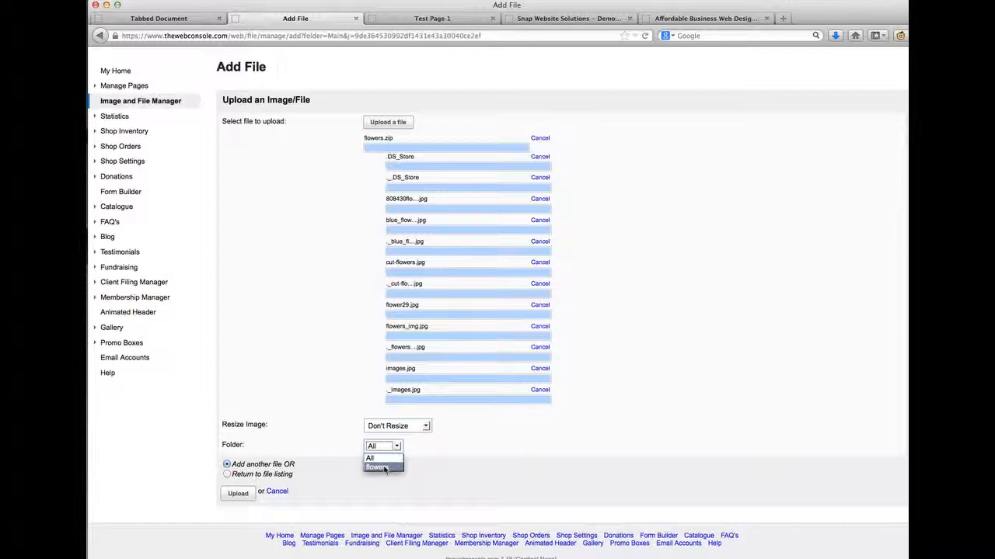
pyautogui.click(384, 467)
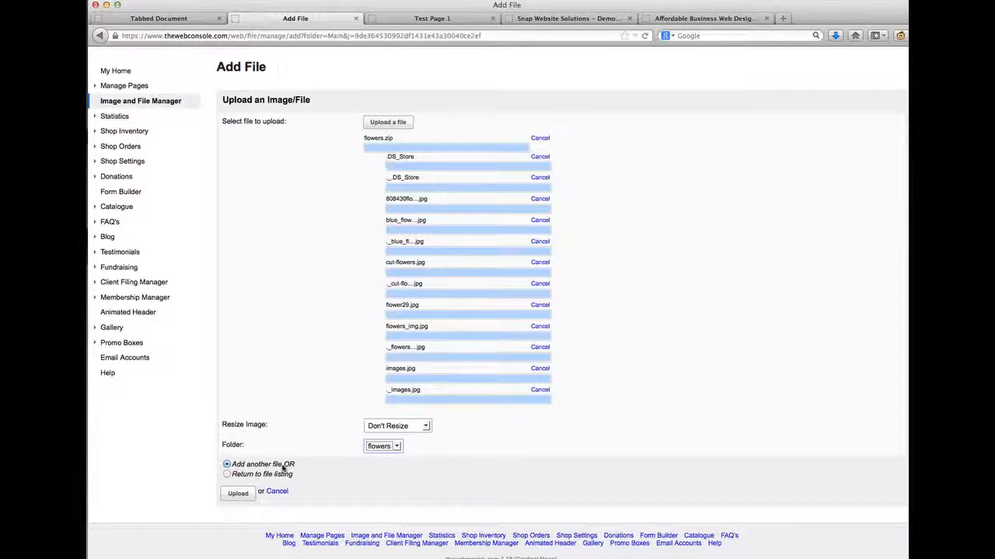
# Step: Choose to return to the file listing after uploading and upload the extracted files
pyautogui.click(228, 474)
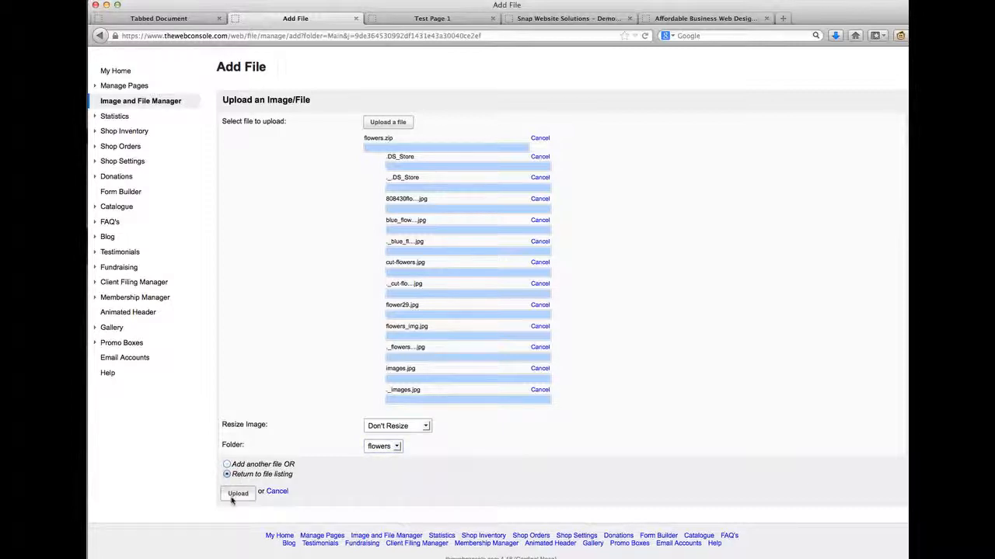
pyautogui.click(237, 495)
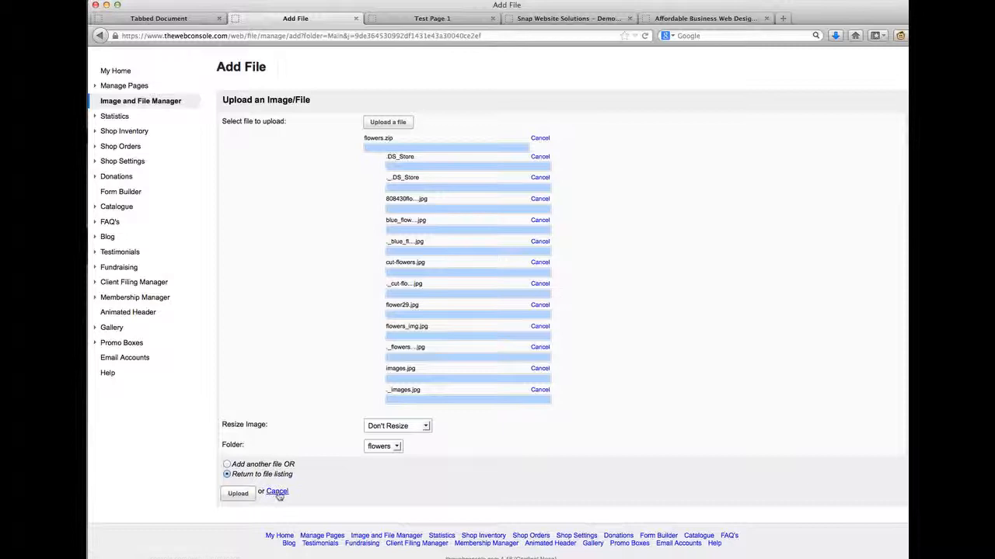
pyautogui.click(237, 495)
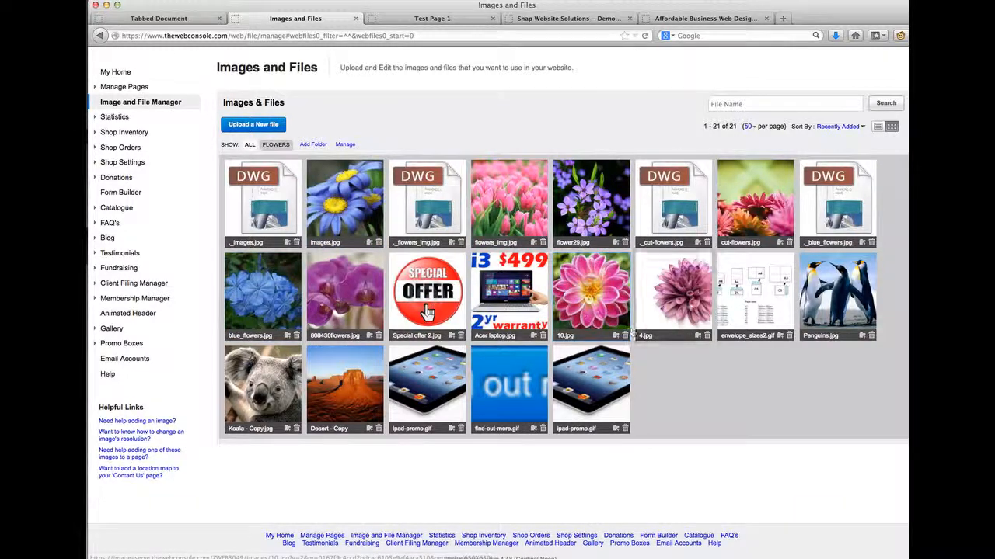
# Step: Delete the stray DWG-type files ._images.jpg and ._blue_flowers.jpg from the file listing
pyautogui.click(297, 242)
pyautogui.click(544, 256)
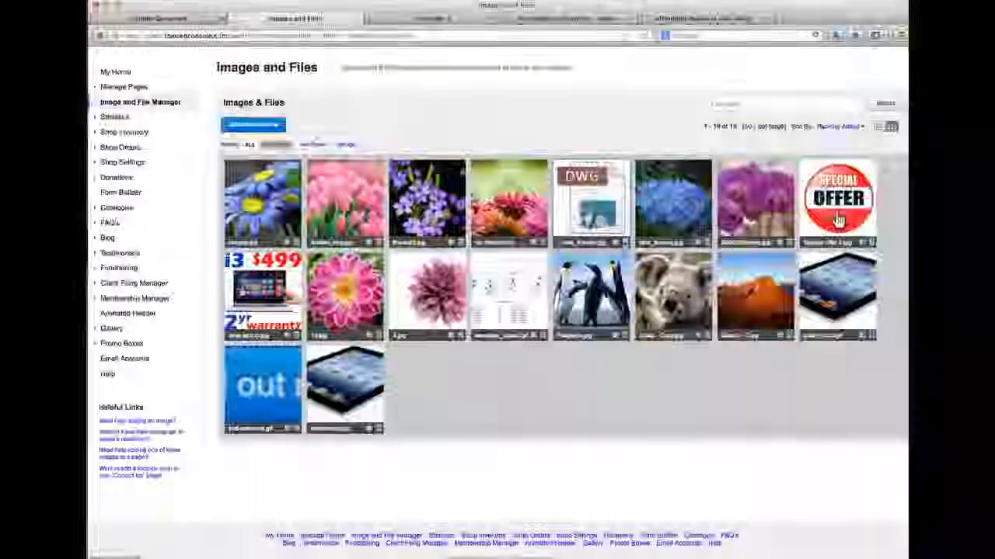
pyautogui.click(625, 242)
pyautogui.click(545, 256)
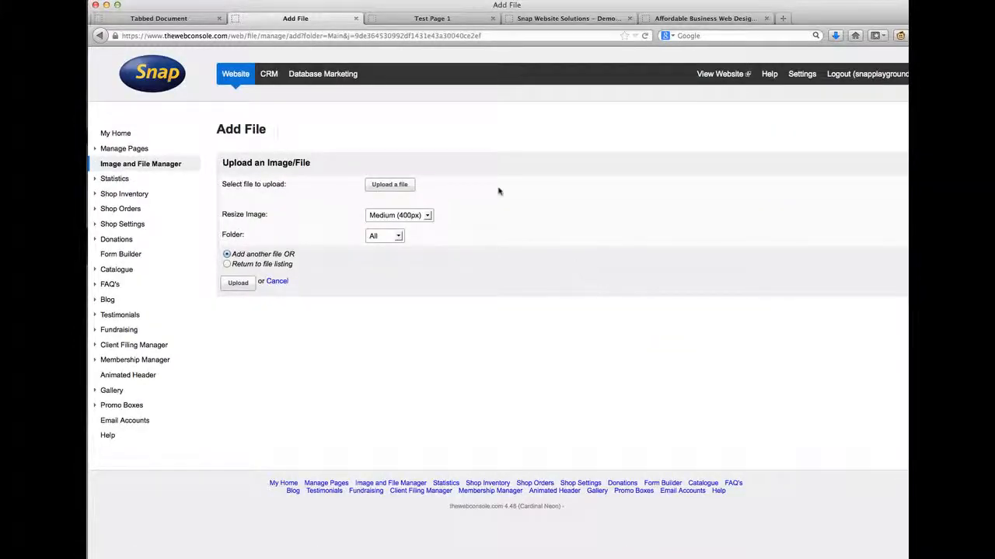
# Step: Upload all six JPEG images from the Desktop's flowers folder individually to the Image and File Manager
pyautogui.click(394, 185)
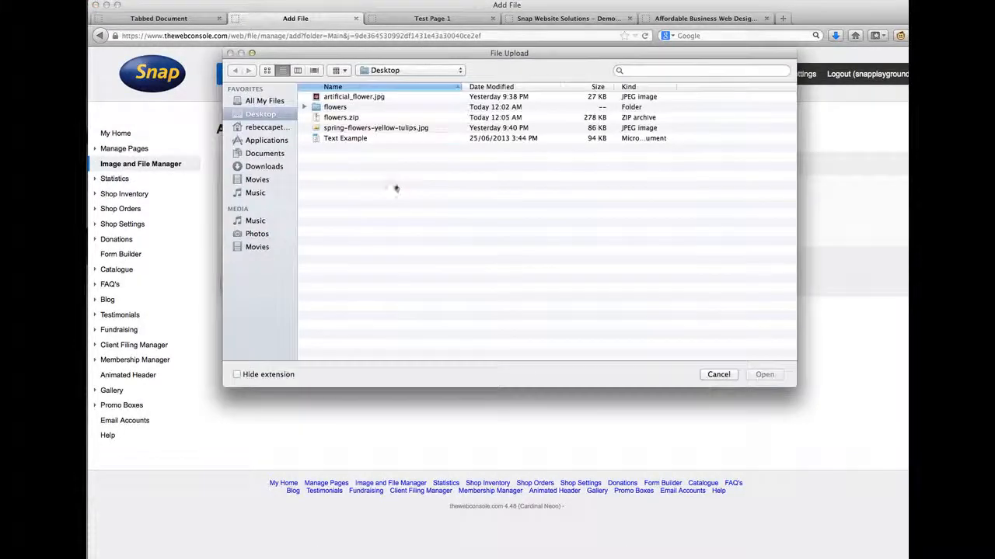
pyautogui.click(327, 107)
pyautogui.doubleClick(327, 108)
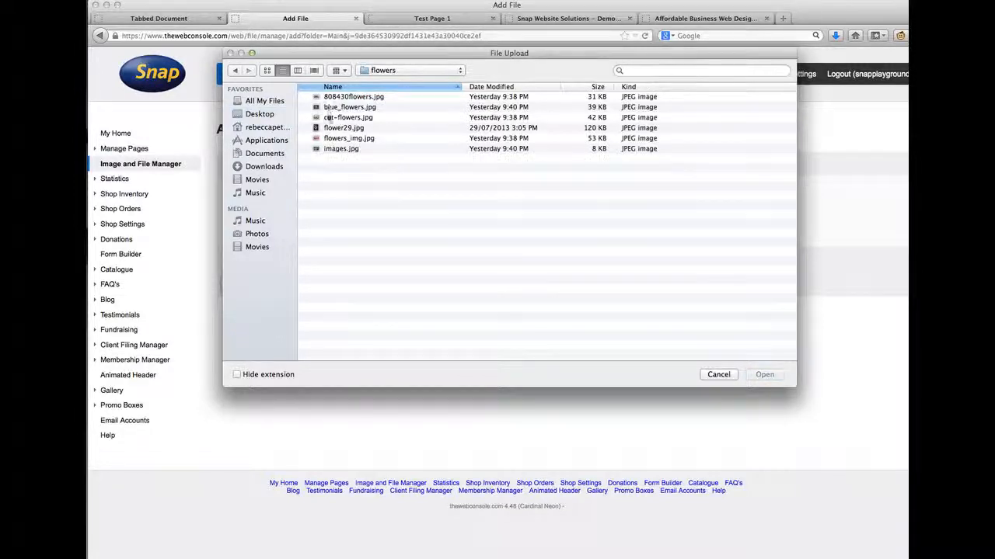
pyautogui.moveTo(335, 173); pyautogui.dragTo(344, 93)
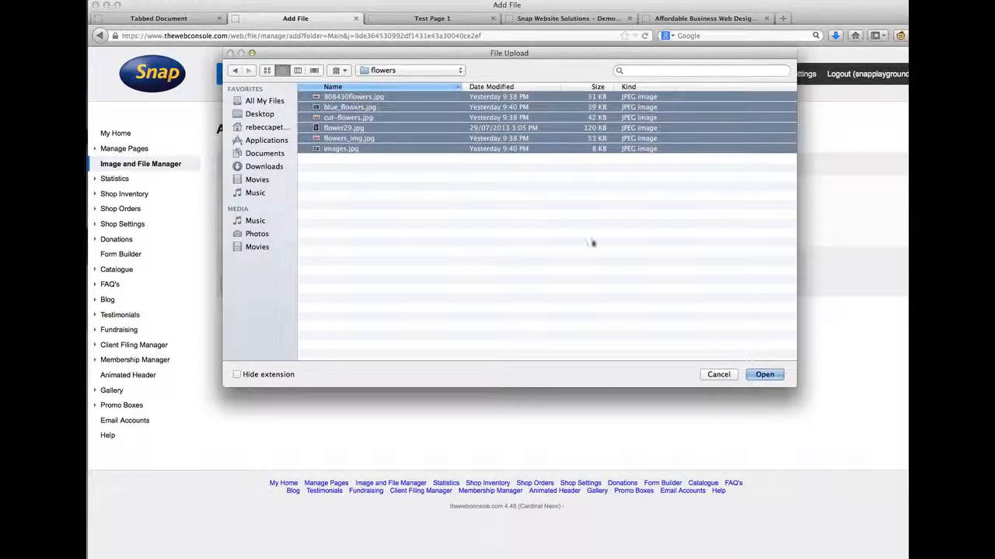
pyautogui.click(764, 375)
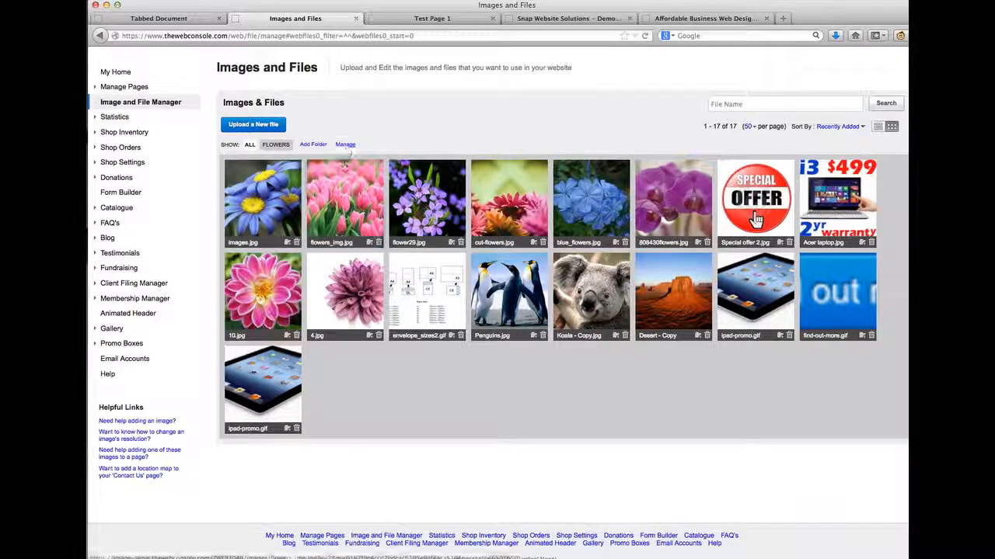
pyautogui.scroll(2, 365, 433)
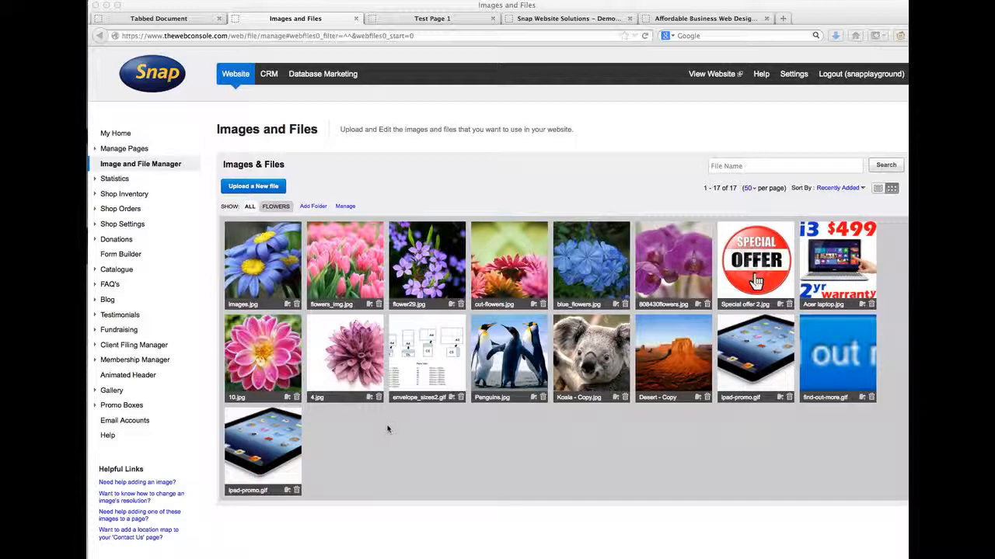
# Step: In the Test Page 1 editor, start an image before the first paragraph and choose blue_flowers.jpg from the server
pyautogui.click(168, 18)
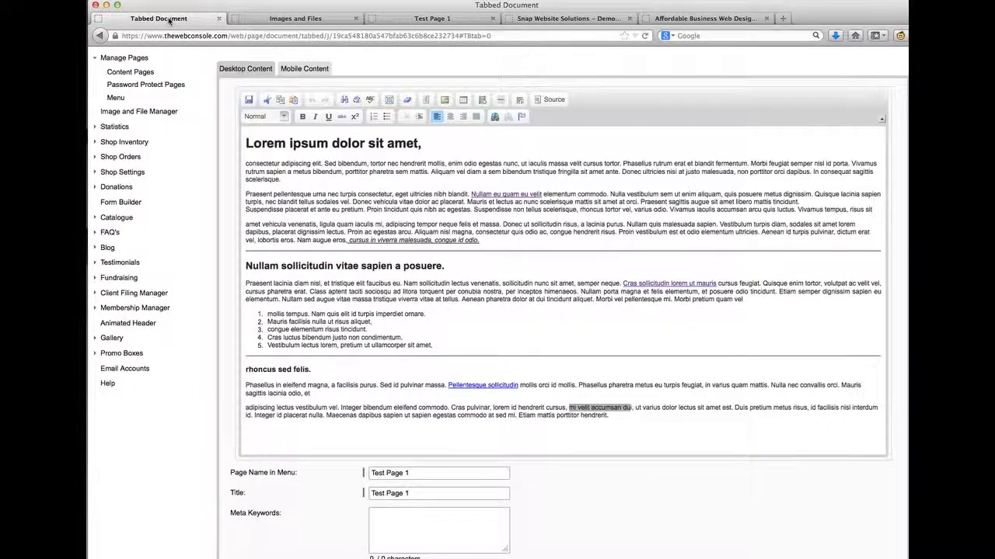
pyautogui.scroll(-1, 342, 257)
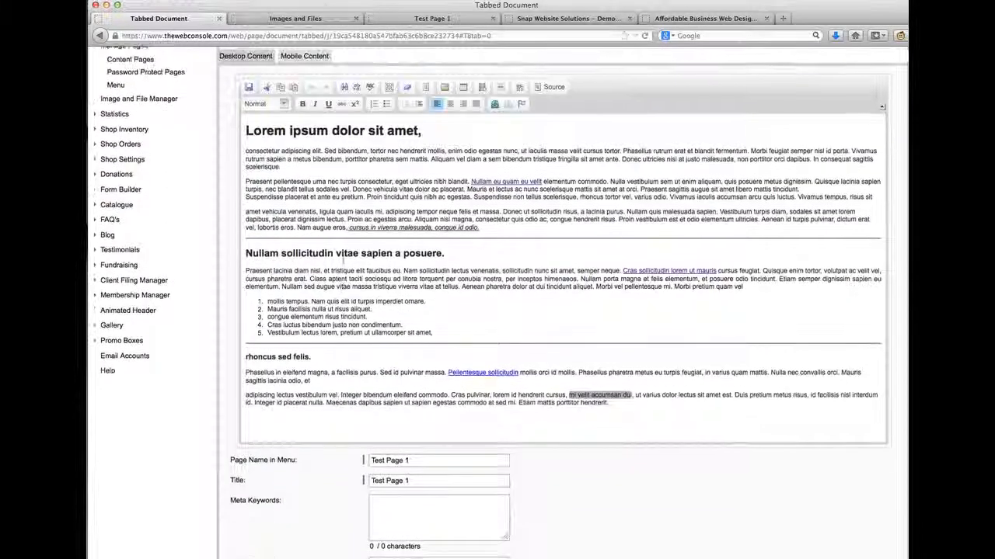
pyautogui.scroll(1, 343, 260)
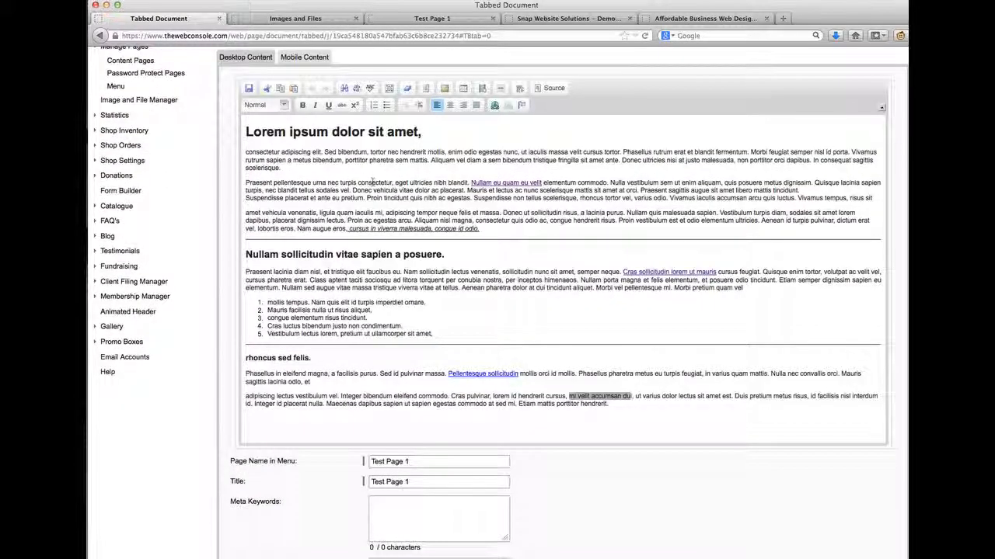
pyautogui.click(245, 153)
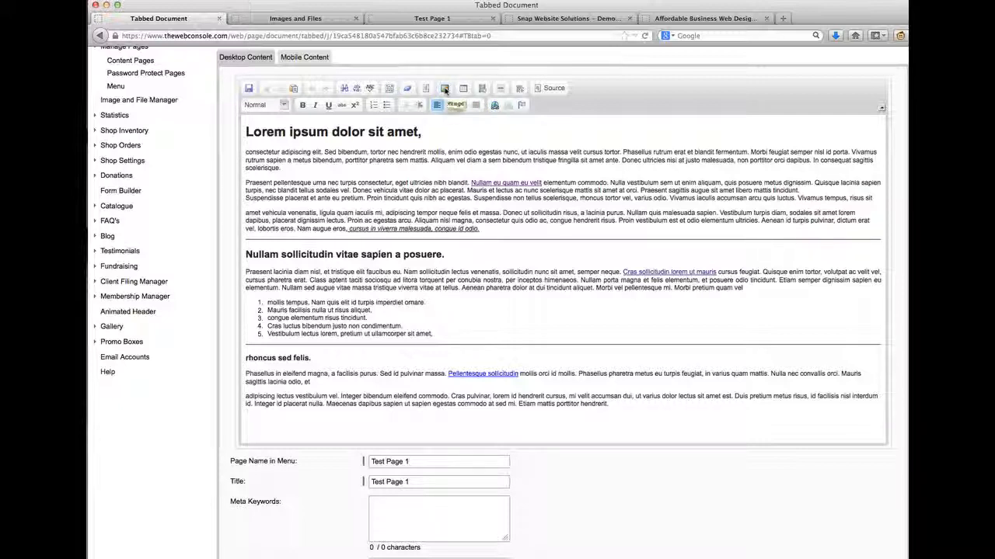
pyautogui.click(444, 89)
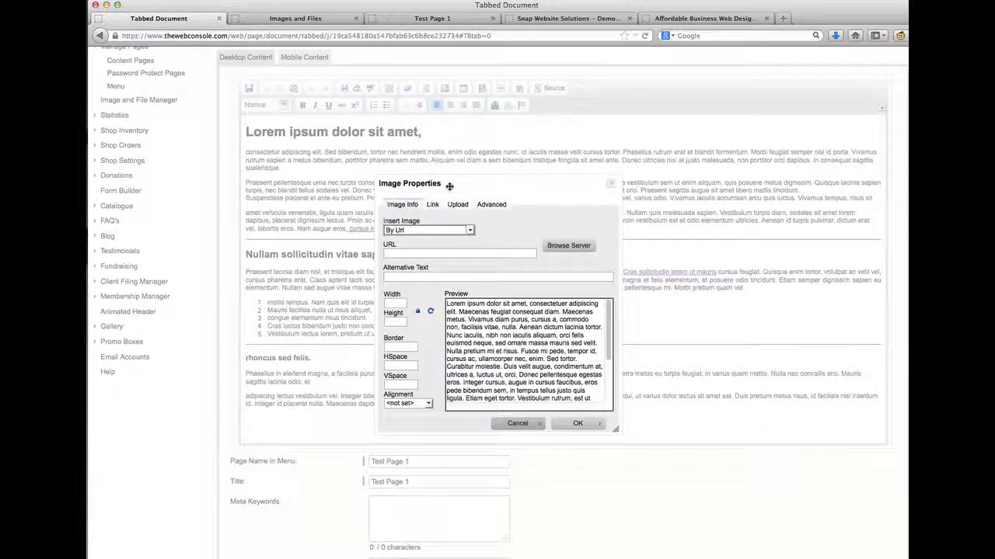
pyautogui.moveTo(449, 186); pyautogui.dragTo(425, 142)
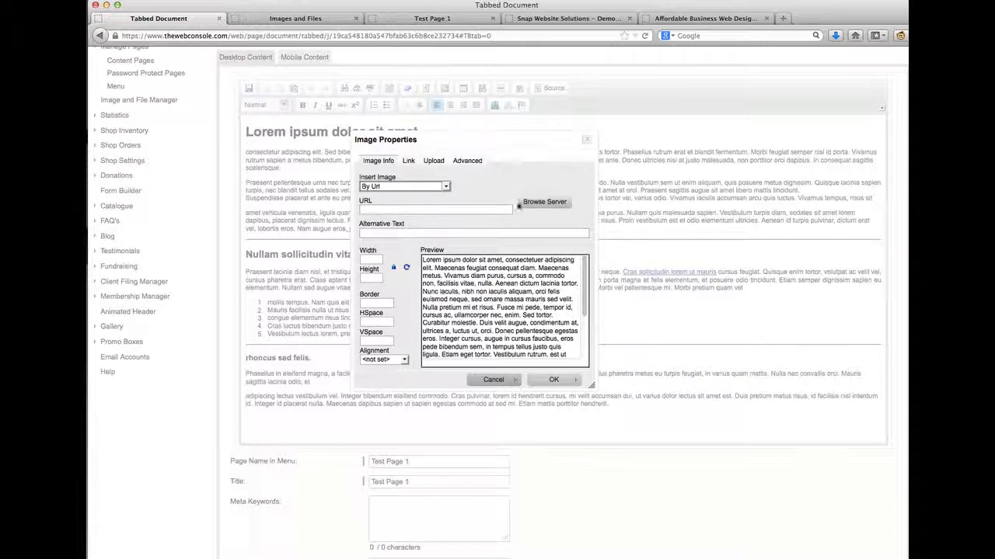
pyautogui.click(535, 203)
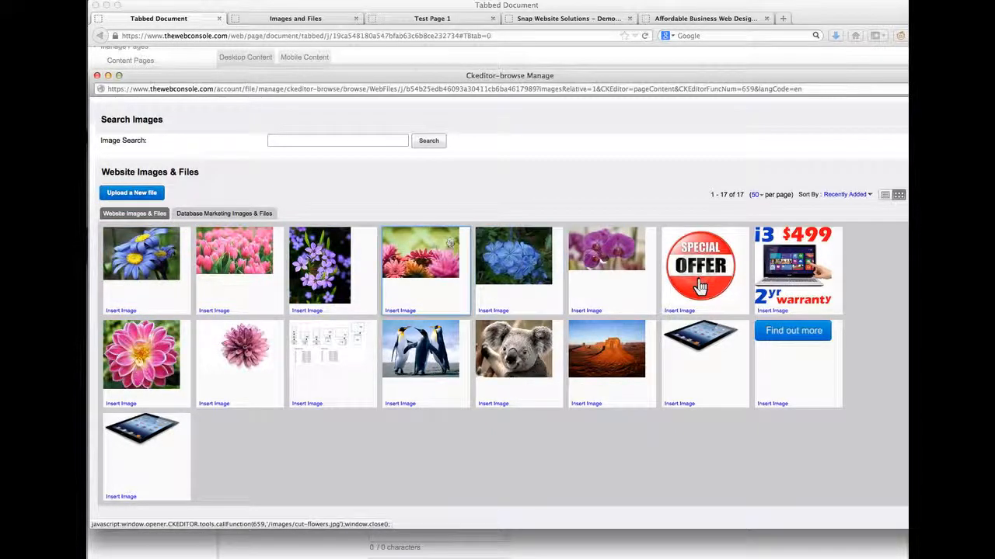
pyautogui.click(501, 259)
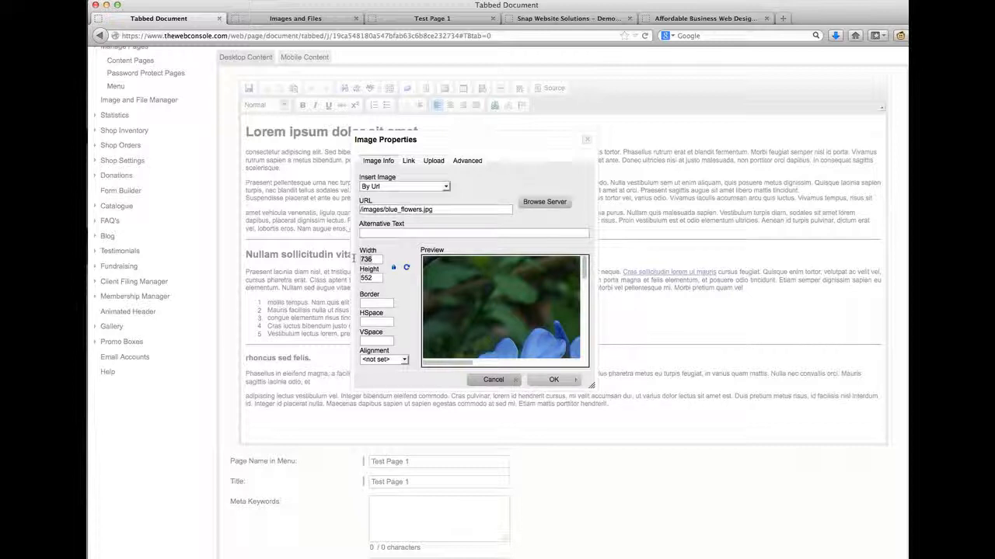
# Step: Set the image's width to 350 with its proportions locked
pyautogui.press('BackSpace')
pyautogui.press('BackSpace')
pyautogui.press('BackSpace')
pyautogui.write('350')
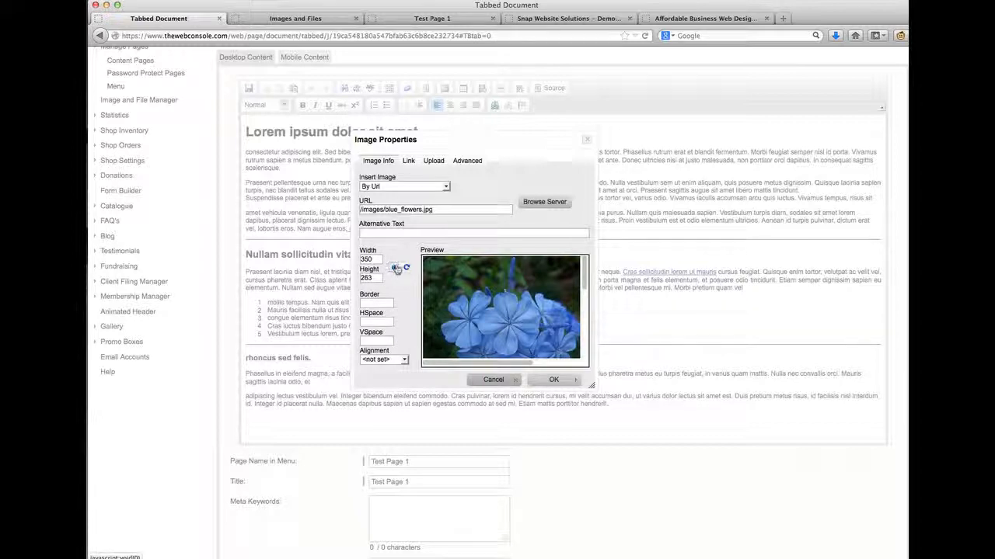
pyautogui.click(395, 269)
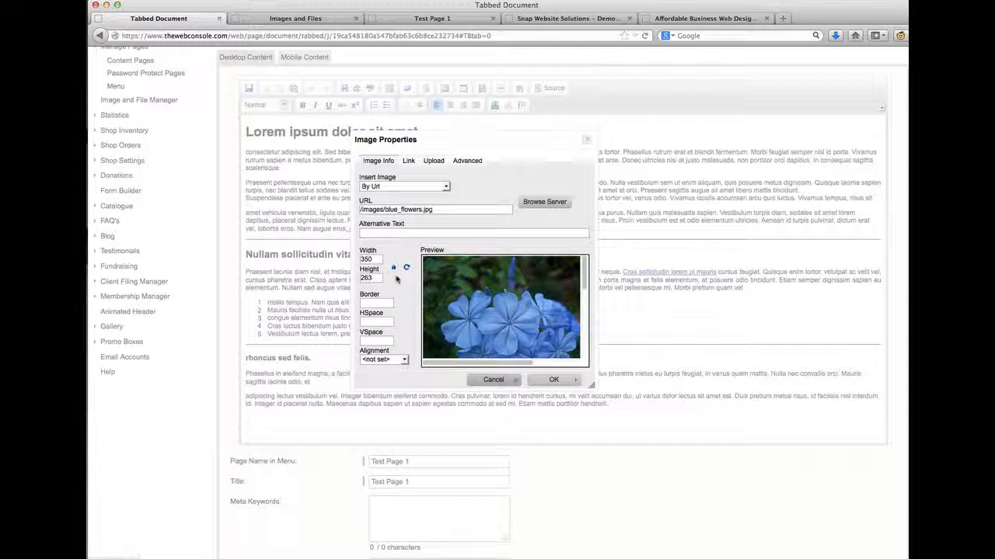
# Step: Give the image HSpace 10 and VSpace 10 with alignment not set, insert it and save the page
pyautogui.click(372, 303)
pyautogui.scroll(-3, 376, 321)
pyautogui.scroll(1, 376, 320)
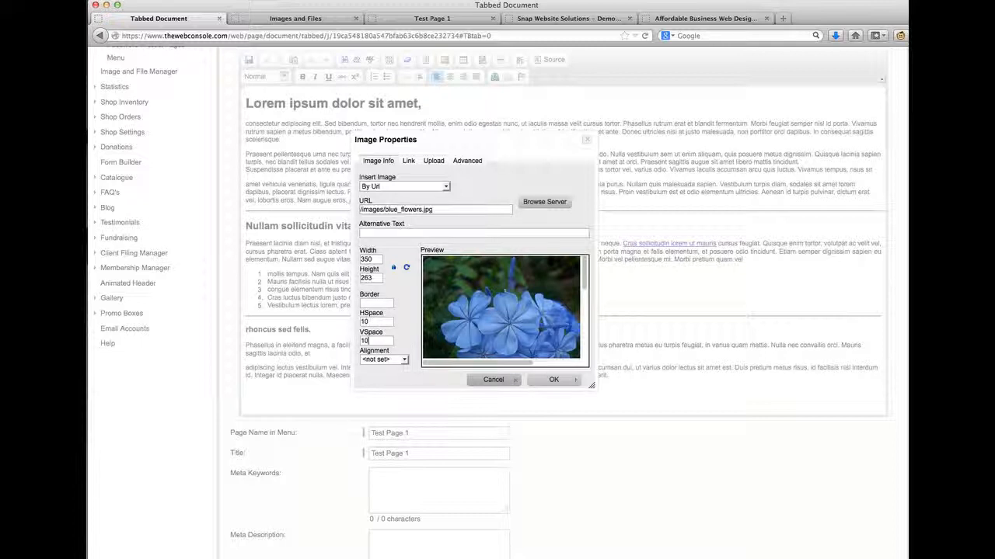
pyautogui.click(382, 361)
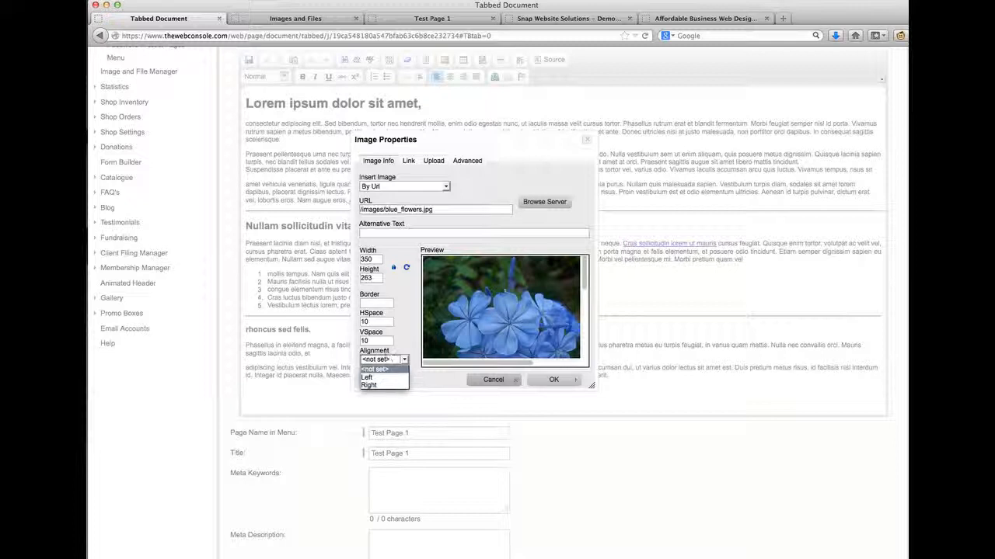
pyautogui.click(381, 371)
pyautogui.click(553, 380)
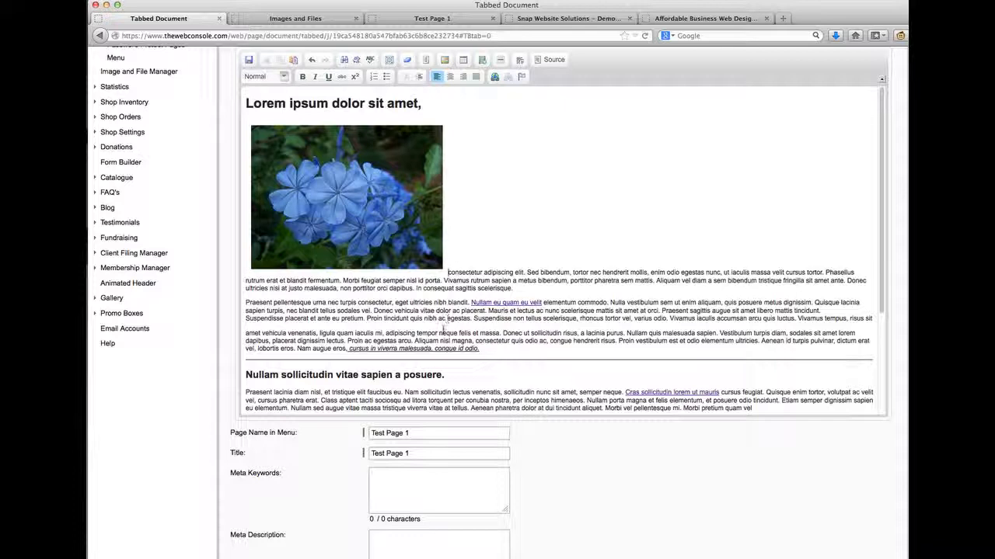
pyautogui.click(248, 60)
# Step: Close the Images and Files tab and refresh the live Test Page 1 to examine the inserted image
pyautogui.click(356, 18)
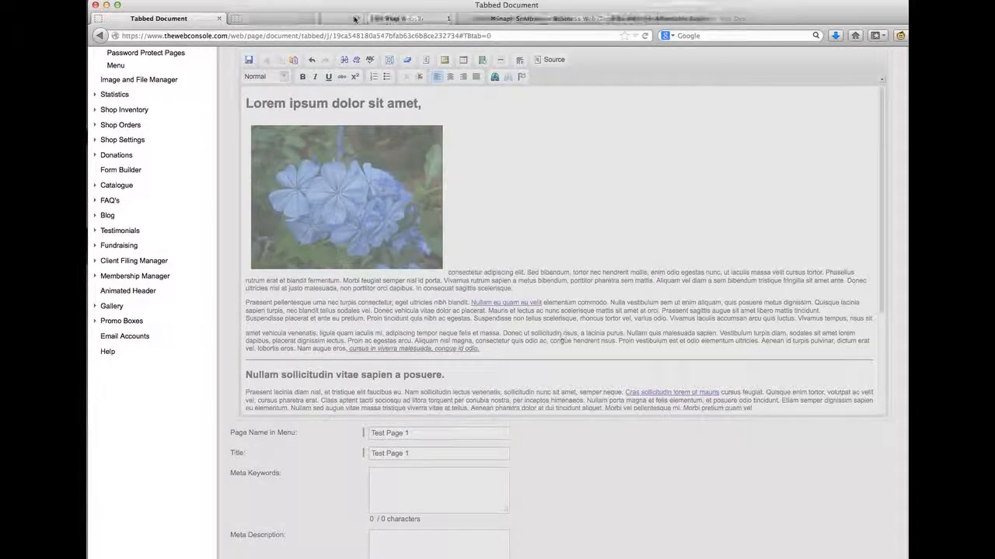
pyautogui.click(333, 19)
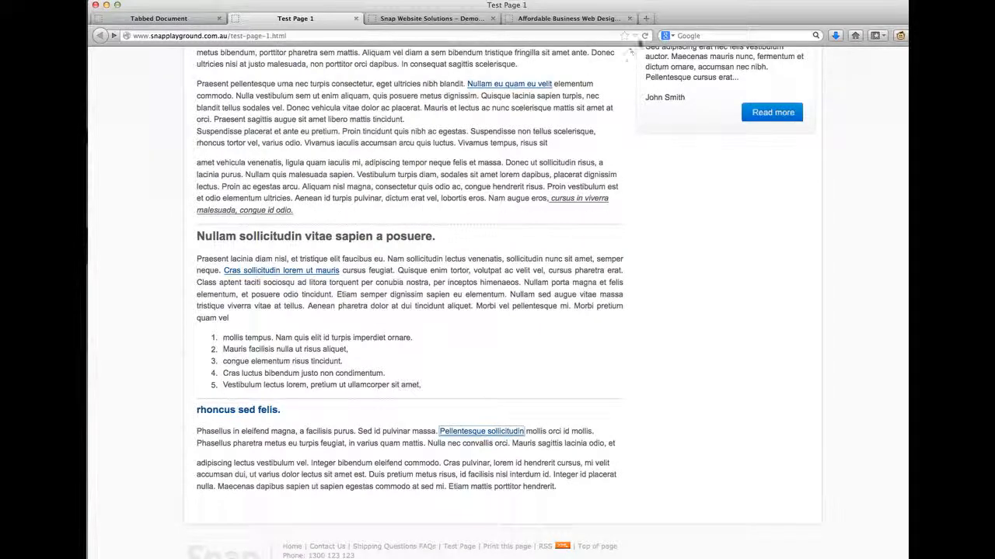
pyautogui.click(644, 35)
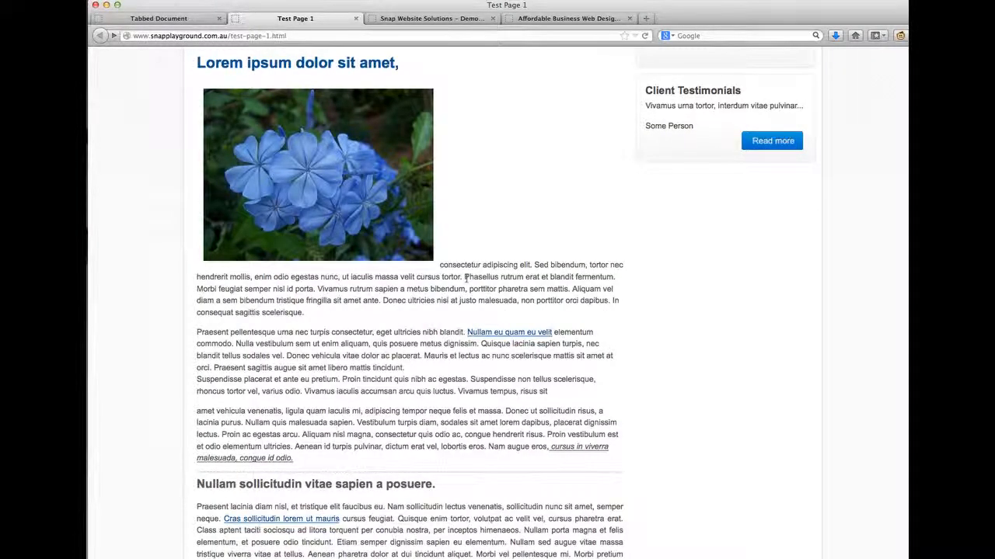
pyautogui.scroll(3, 468, 286)
pyautogui.scroll(-4, 470, 288)
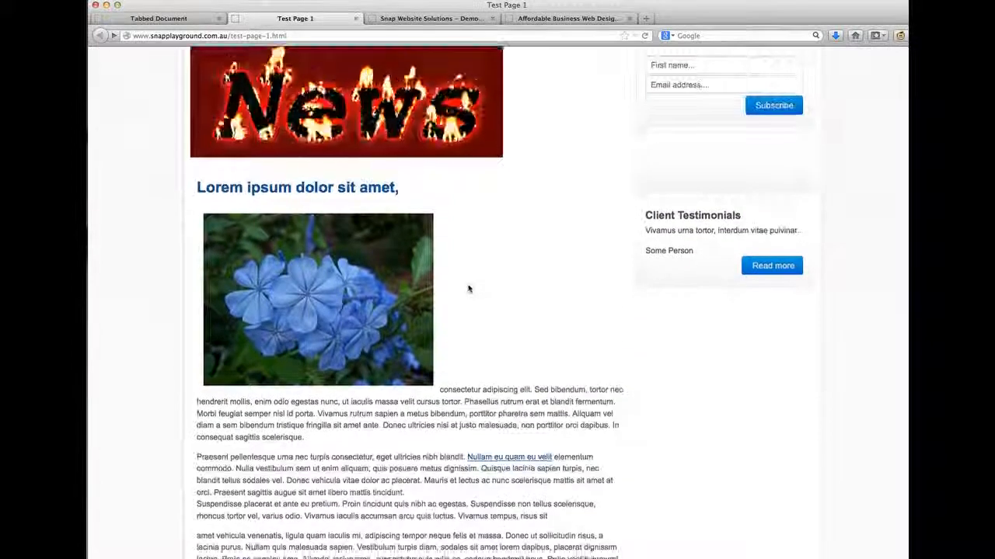
pyautogui.scroll(3, 468, 288)
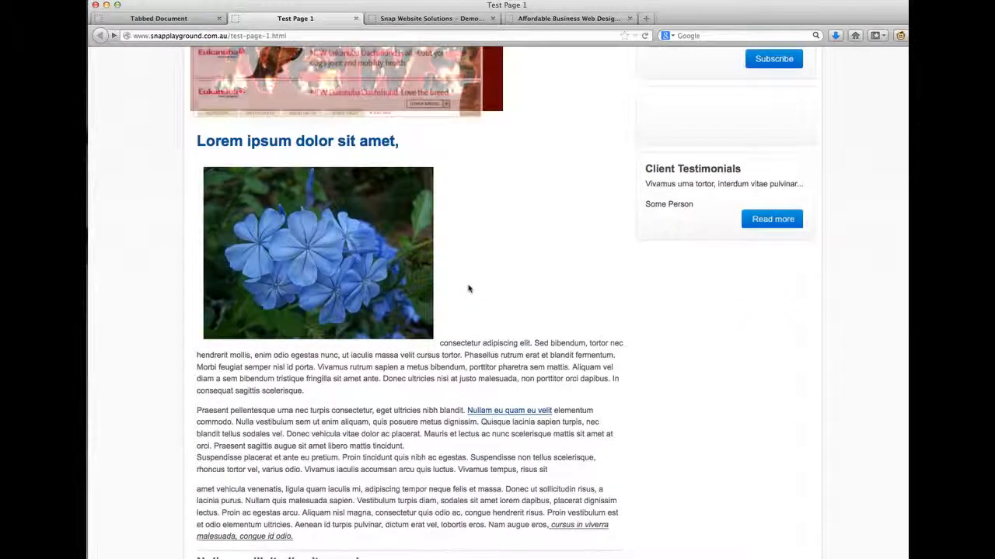
pyautogui.scroll(-2, 468, 286)
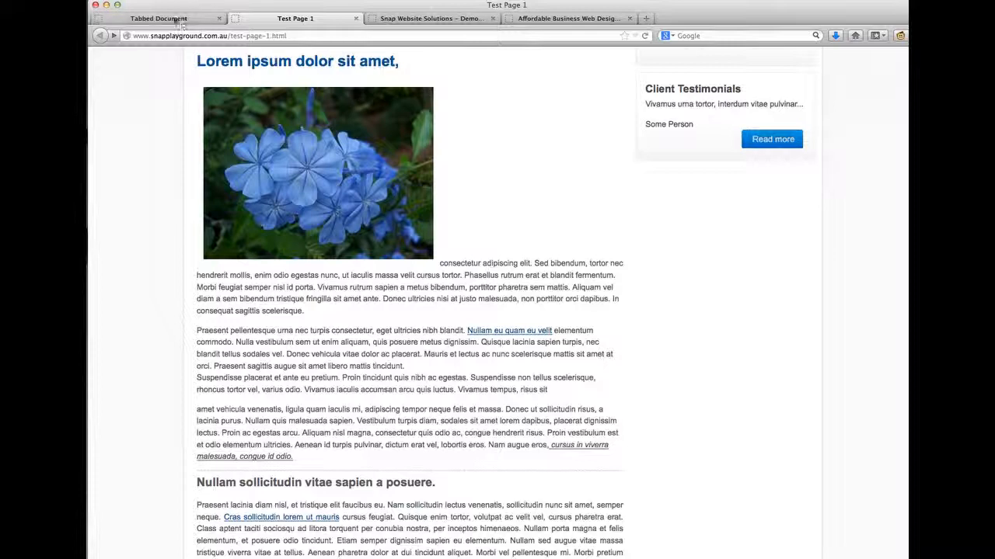
# Step: Back in the page editor, change the blue flowers image to width 250 and Left alignment
pyautogui.hotkey('ctrl', 'shift', 'Tab')
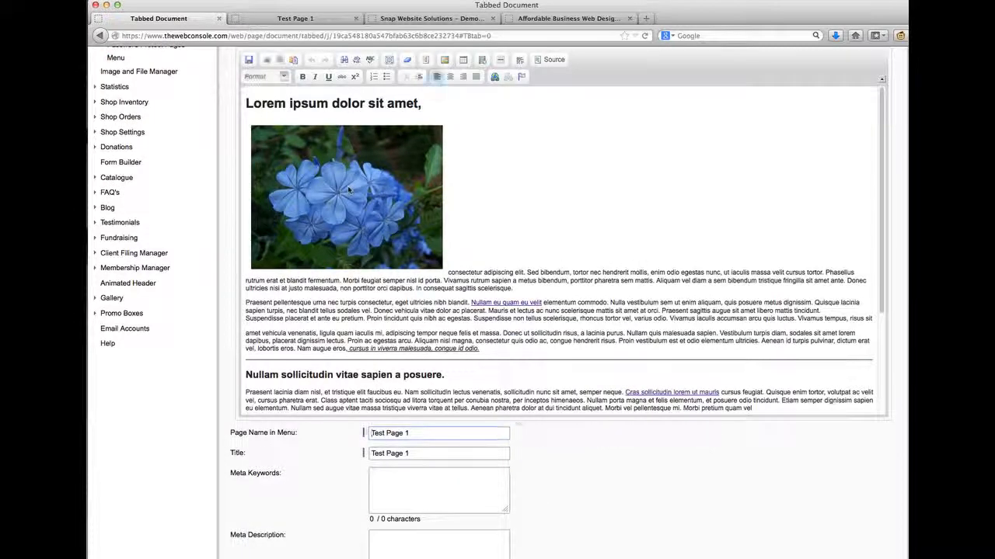
pyautogui.click(349, 190)
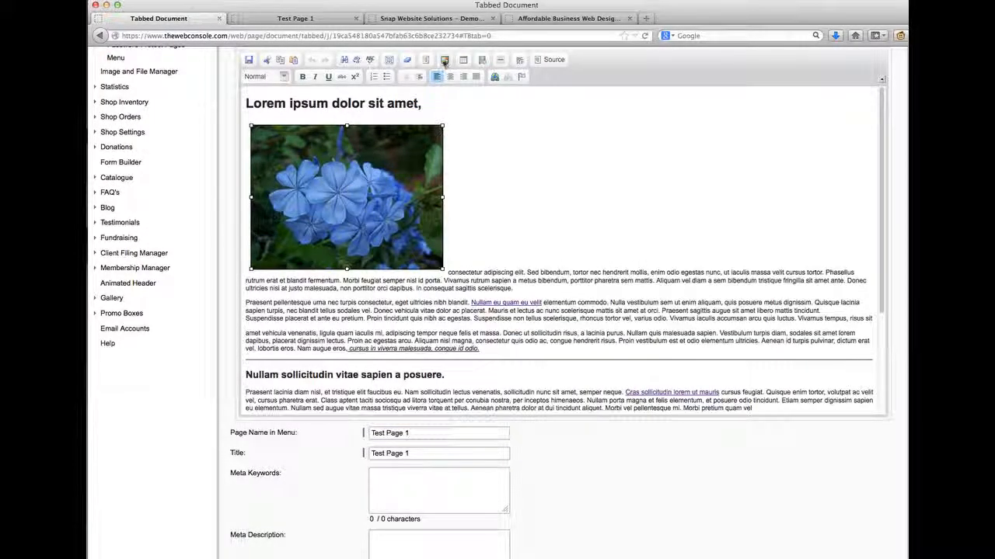
pyautogui.click(447, 61)
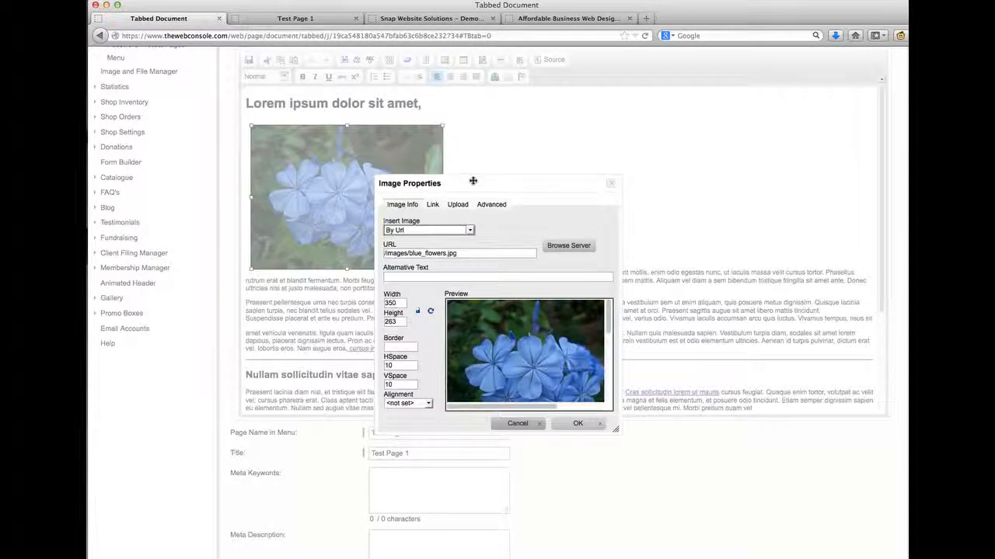
pyautogui.moveTo(473, 179); pyautogui.dragTo(471, 121)
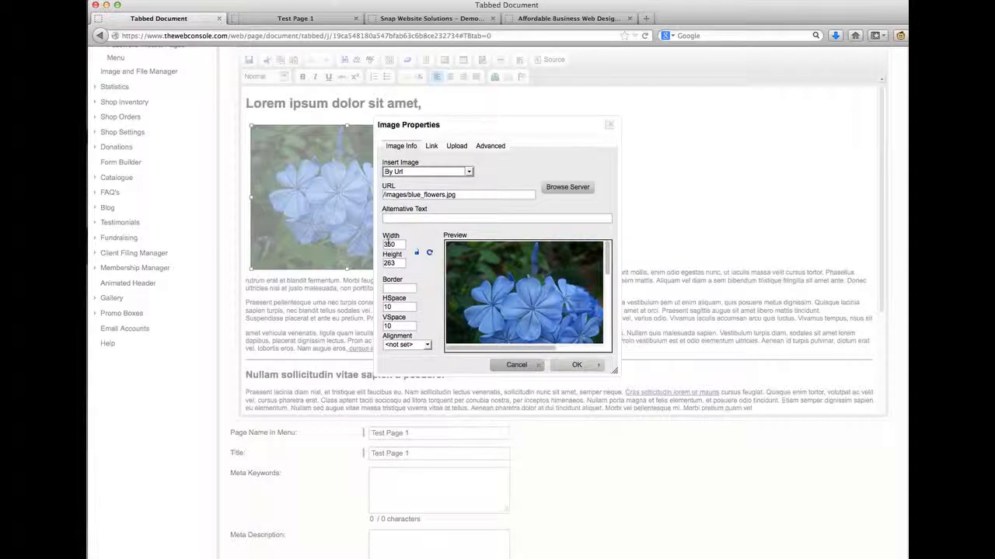
pyautogui.moveTo(397, 243); pyautogui.dragTo(349, 234)
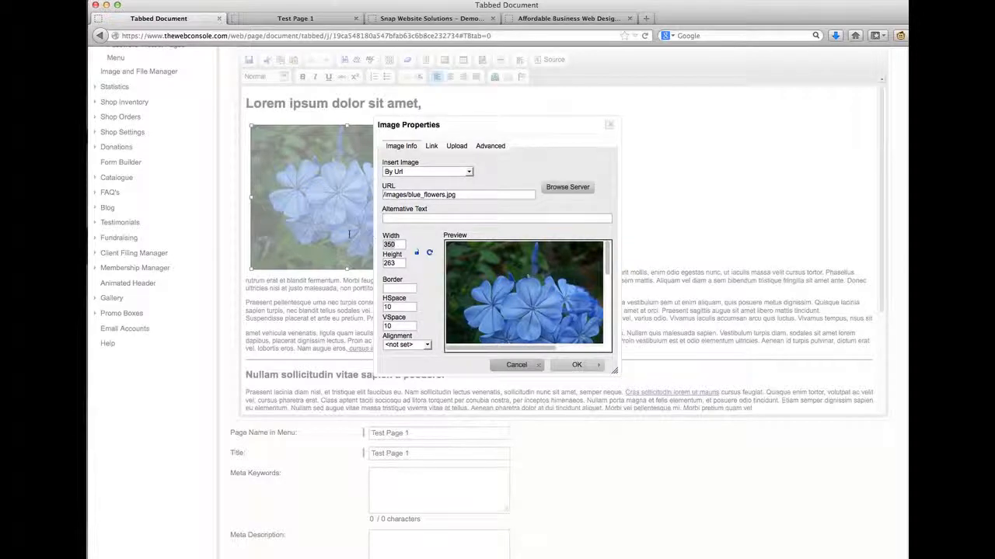
pyautogui.write('250')
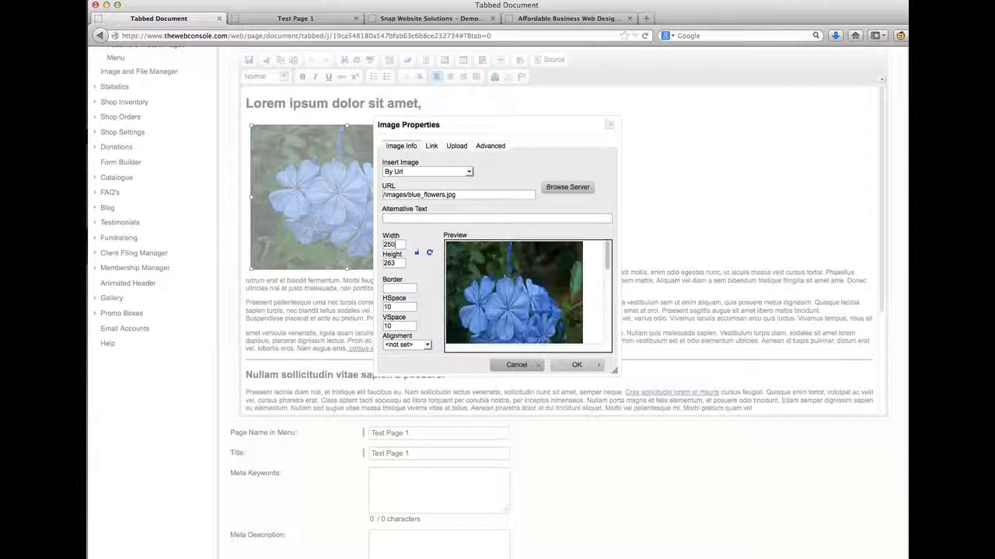
pyautogui.click(405, 344)
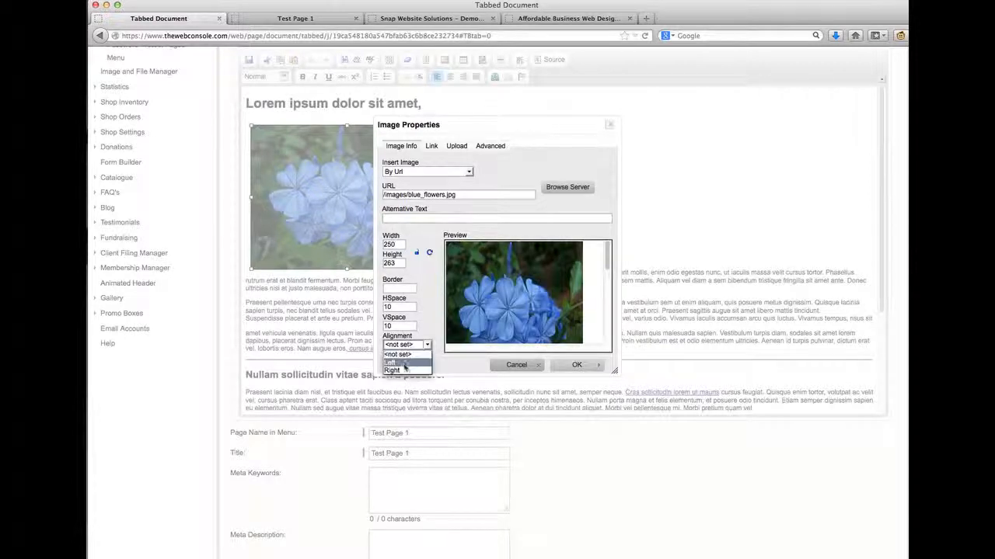
pyautogui.click(404, 362)
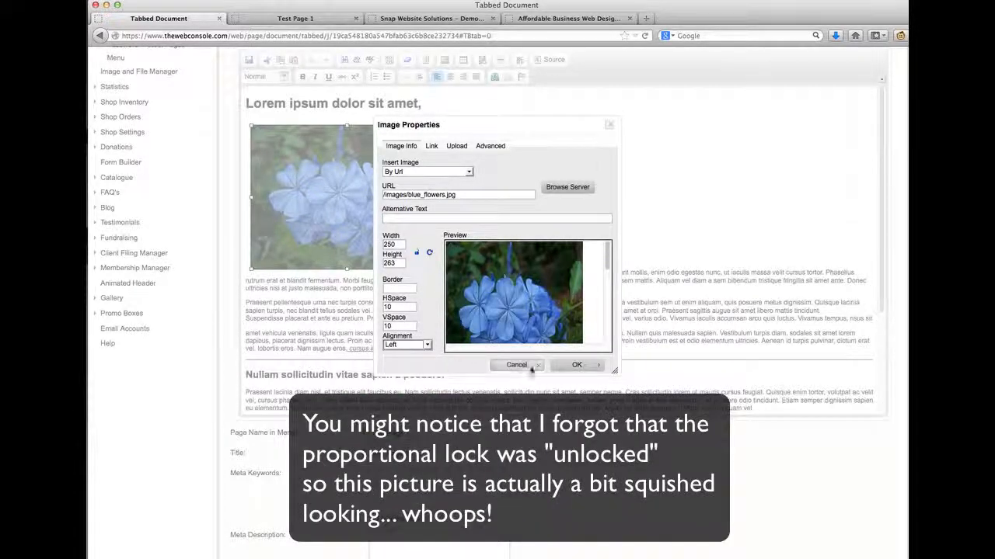
pyautogui.click(575, 364)
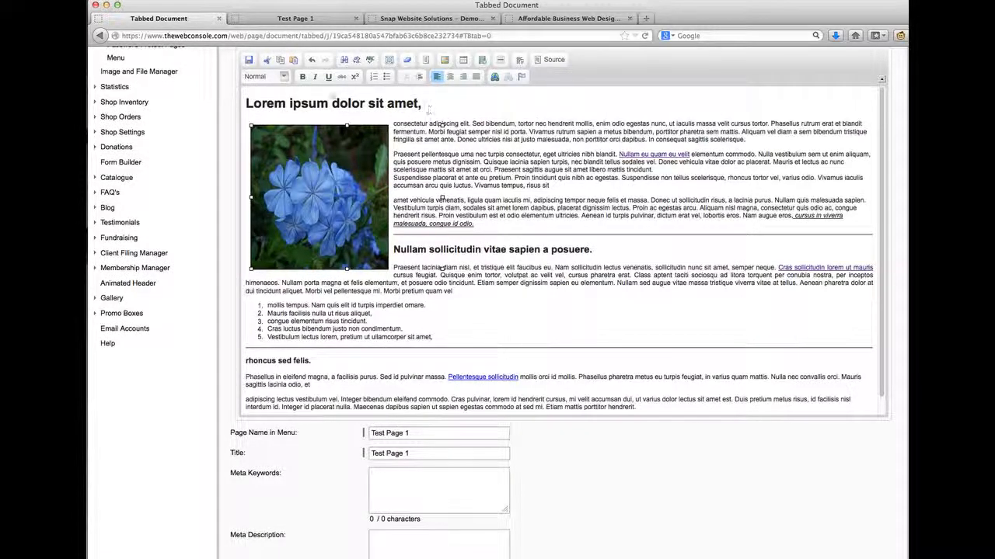
# Step: Save the edited page and refresh the live Test Page 1 to check how the text wraps around the image
pyautogui.click(249, 60)
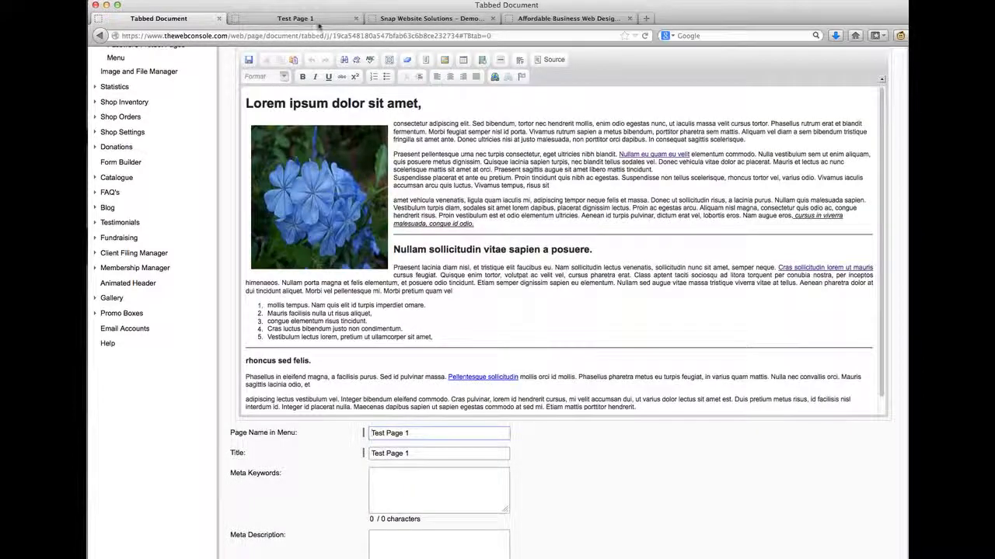
pyautogui.click(318, 22)
pyautogui.click(644, 36)
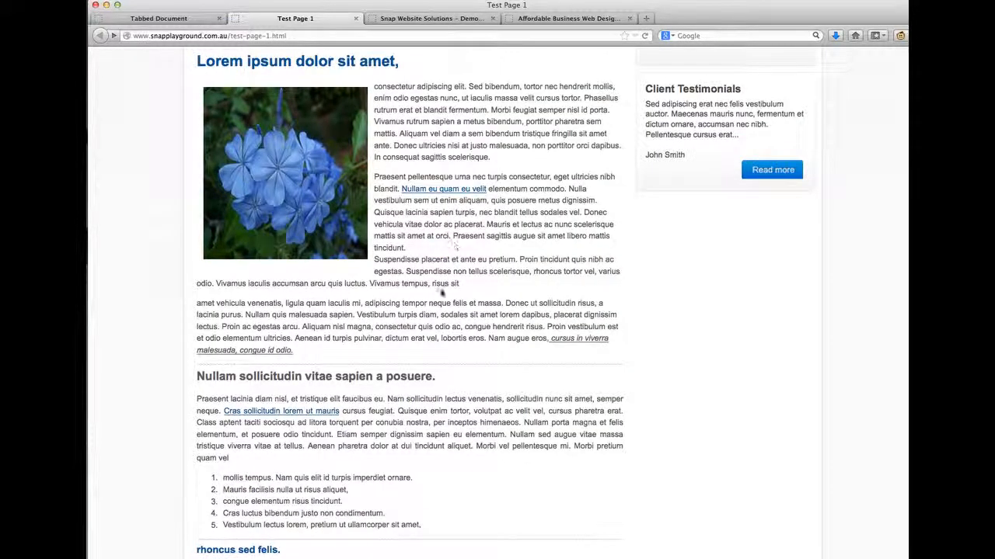
# Step: Examine how the paragraphs wrap around the left-aligned blue flowers image on the live Test Page 1
pyautogui.scroll(-1, 451, 294)
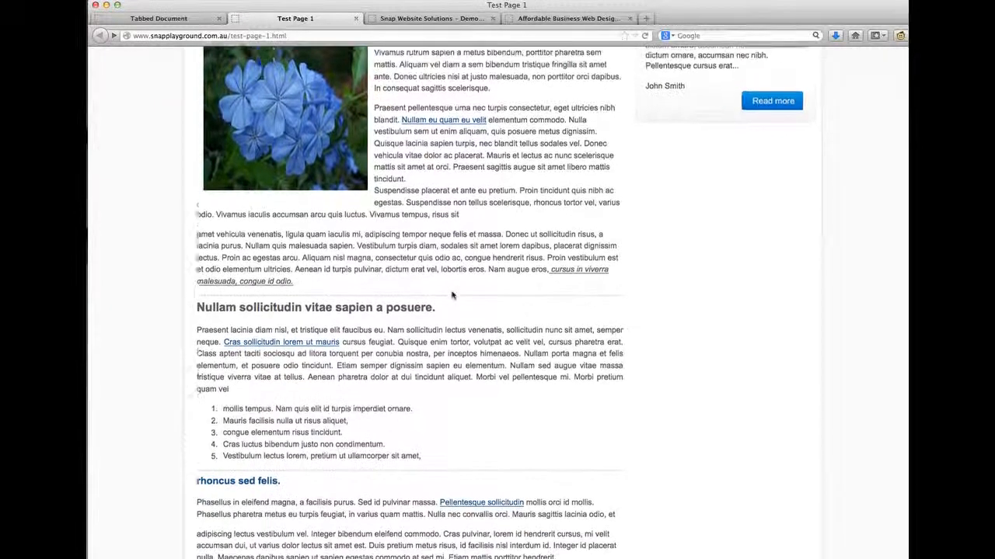
pyautogui.scroll(3, 452, 293)
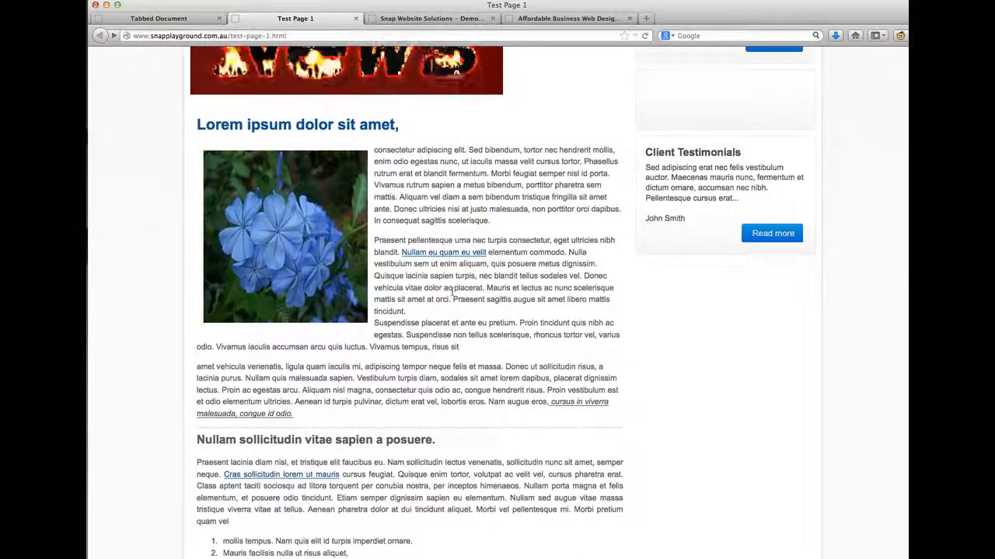
pyautogui.scroll(-1, 452, 292)
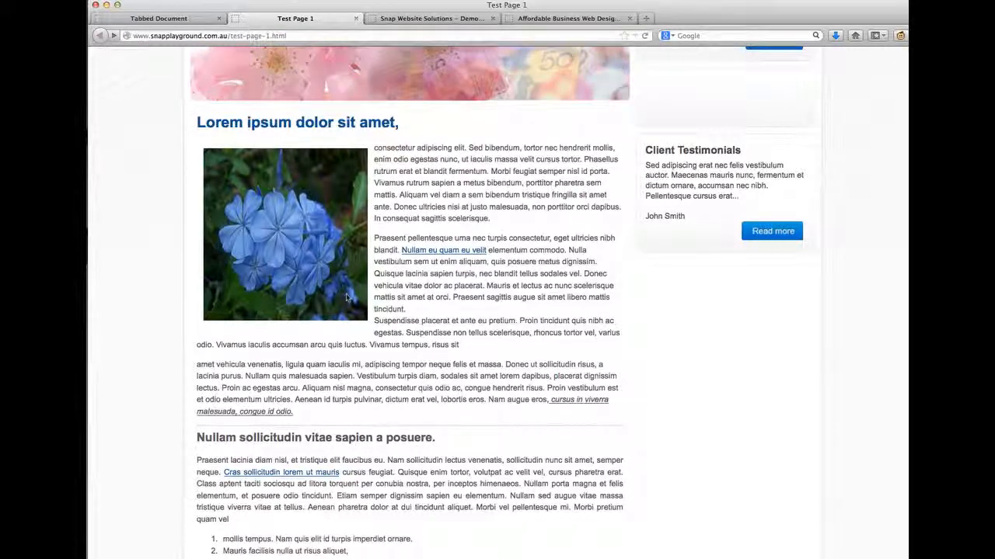
pyautogui.scroll(-2, 348, 297)
pyautogui.scroll(1, 348, 293)
pyautogui.scroll(-1, 348, 293)
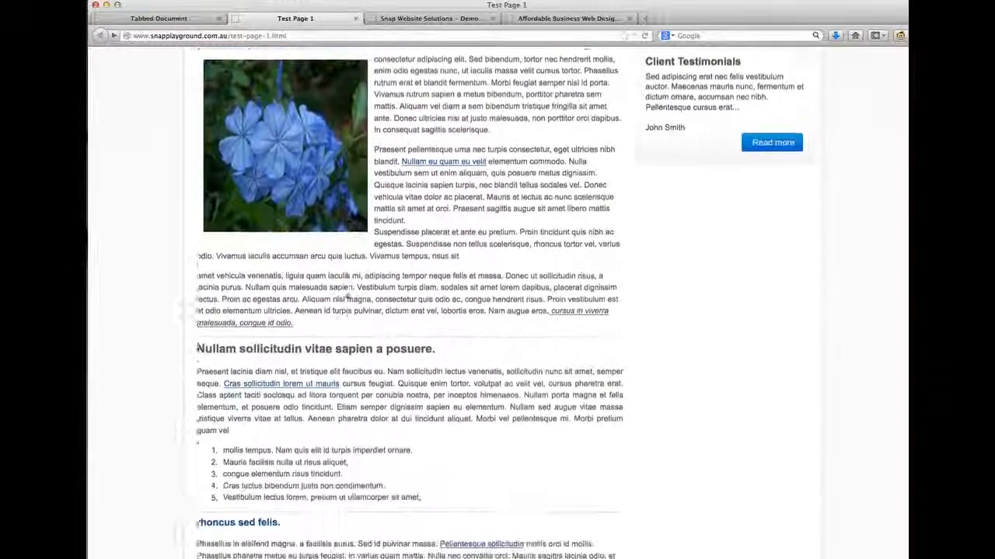
pyautogui.scroll(3, 346, 294)
pyautogui.scroll(-4, 347, 294)
pyautogui.scroll(3, 347, 294)
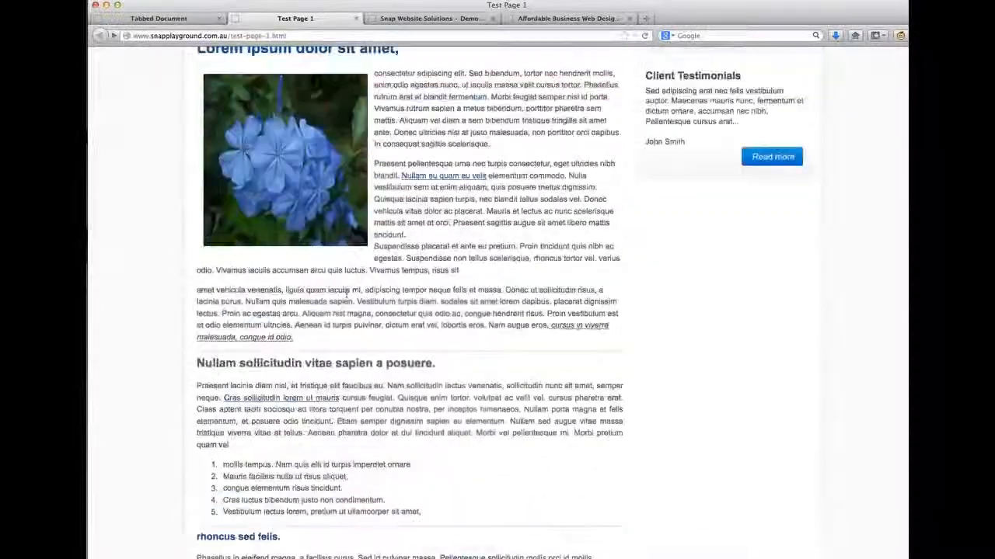
pyautogui.scroll(-3, 346, 296)
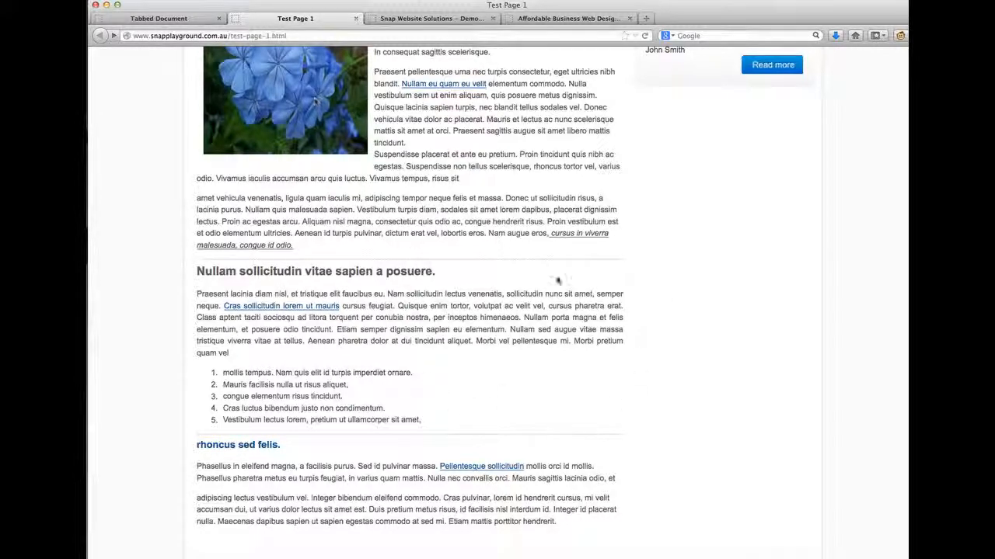
pyautogui.scroll(3, 376, 347)
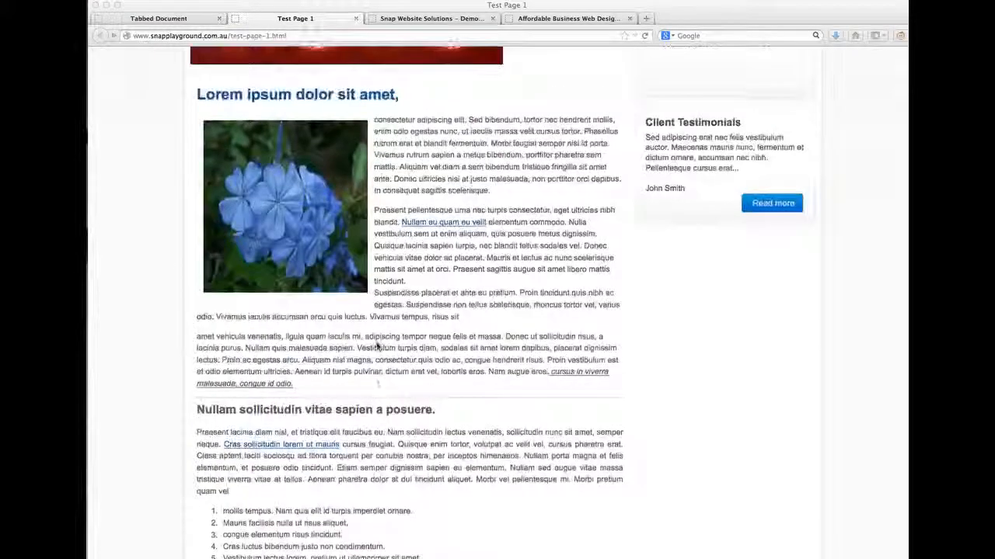
pyautogui.scroll(-4, 376, 346)
pyautogui.scroll(2, 376, 347)
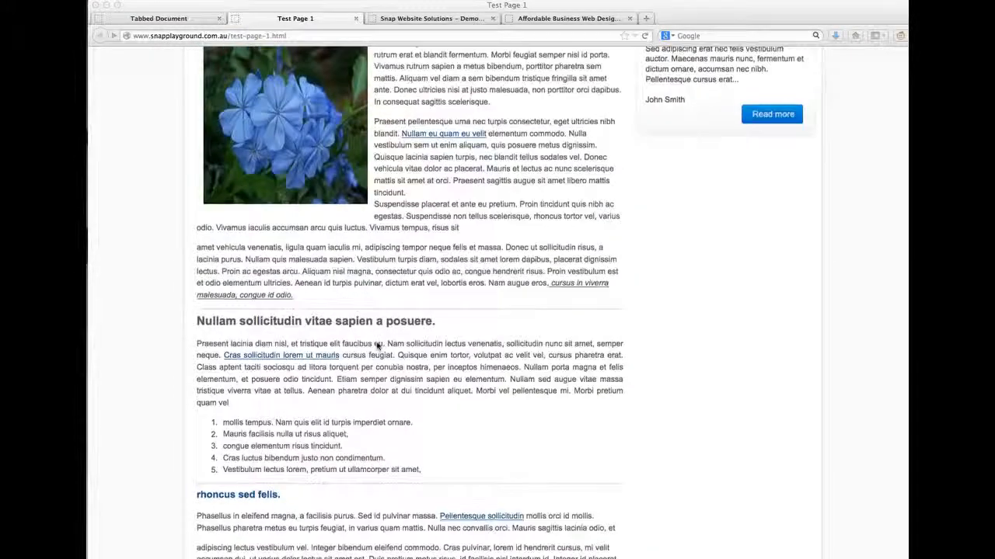
pyautogui.scroll(-1, 376, 346)
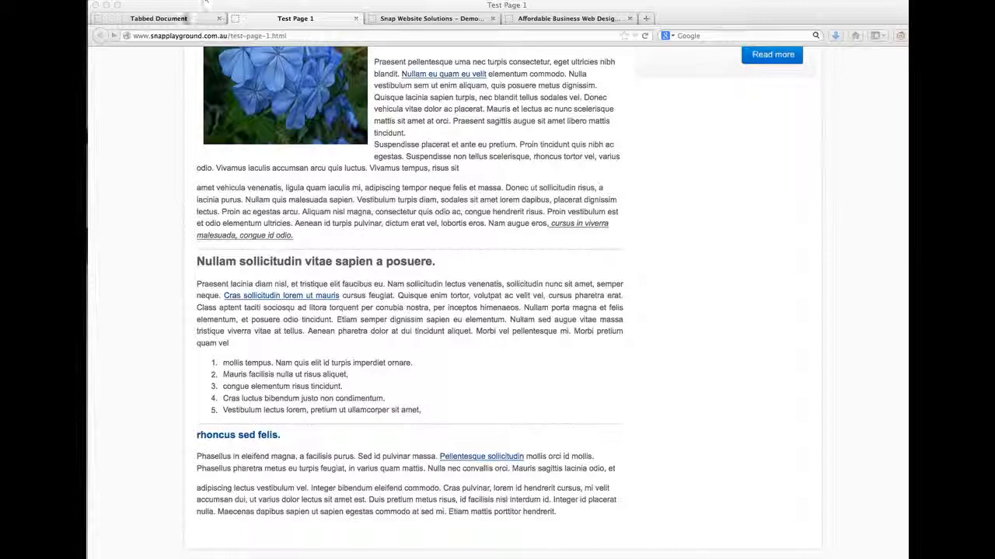
# Step: Return to the page editor and start inserting an image in the paragraph below the heading "Nullam sollicitudin vitae sapien a posuere."
pyautogui.click(178, 19)
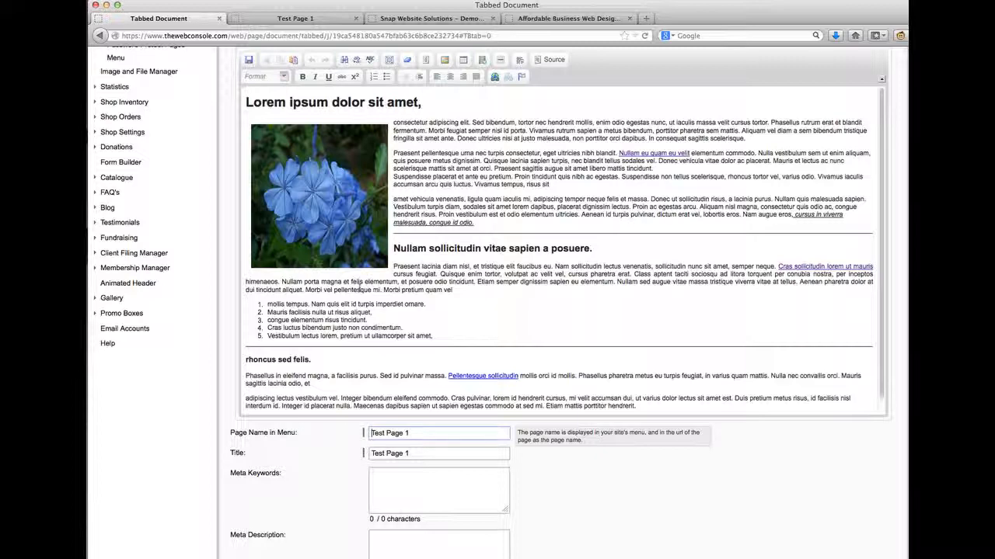
pyautogui.scroll(-1, 359, 288)
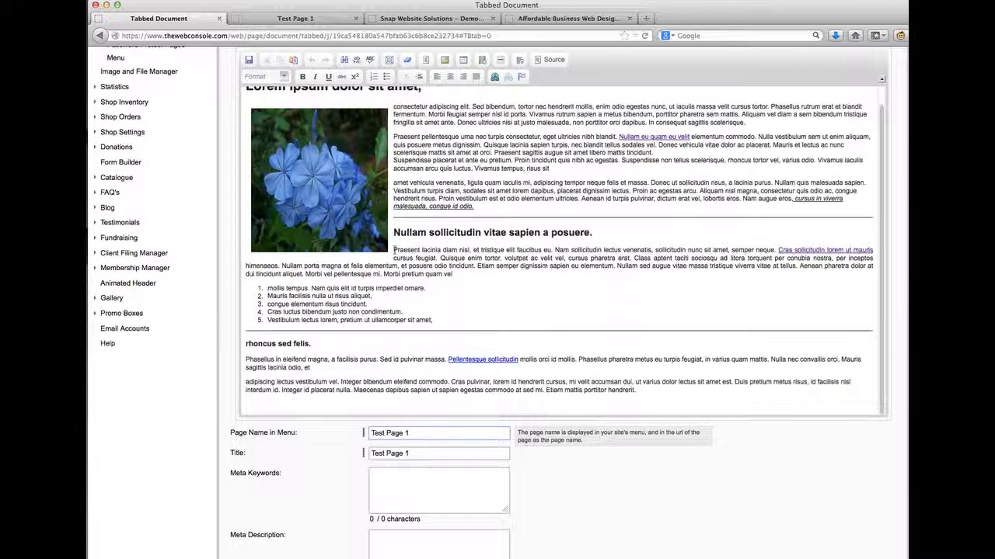
pyautogui.click(419, 250)
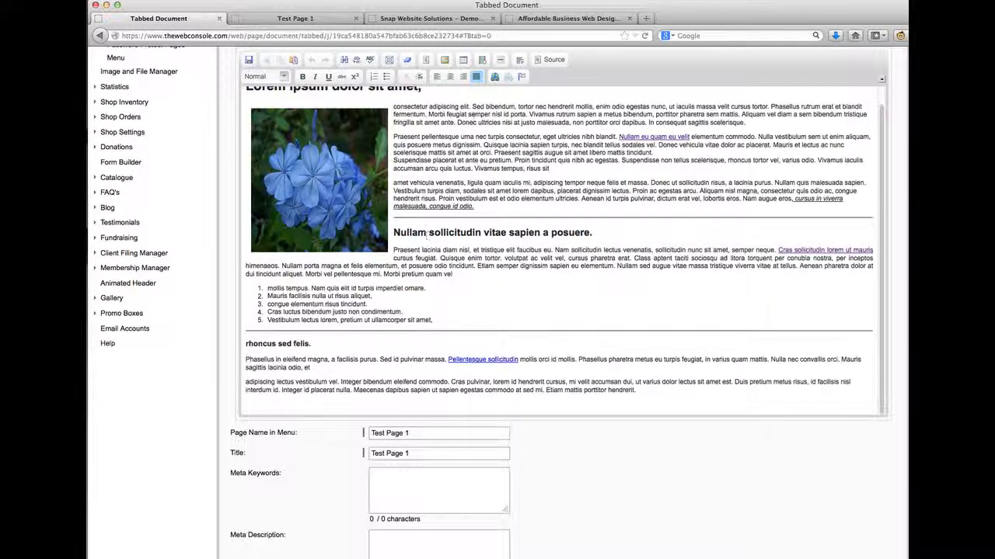
pyautogui.click(446, 61)
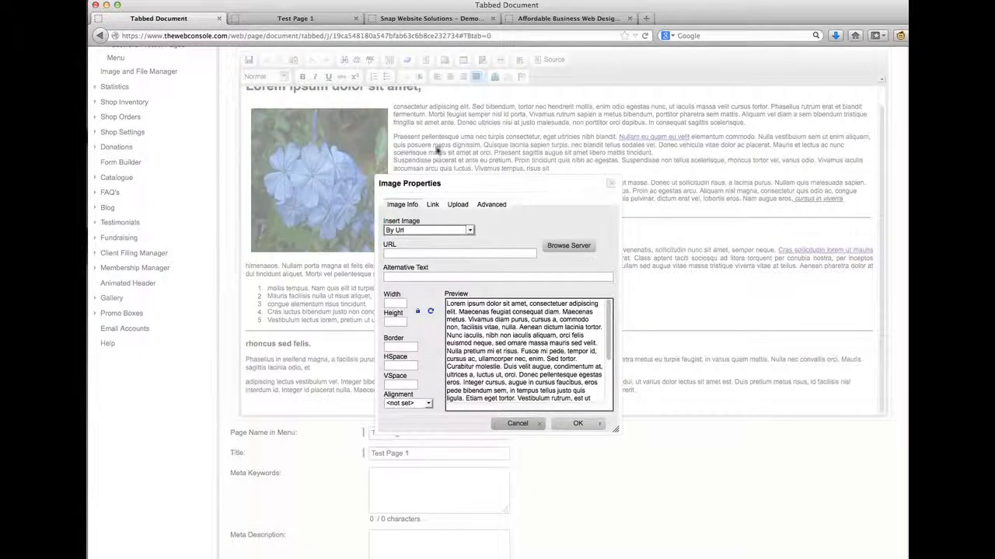
# Step: Upload spring-flowers-yellow-tulips.jpg from the Desktop to the server through the image properties
pyautogui.click(457, 205)
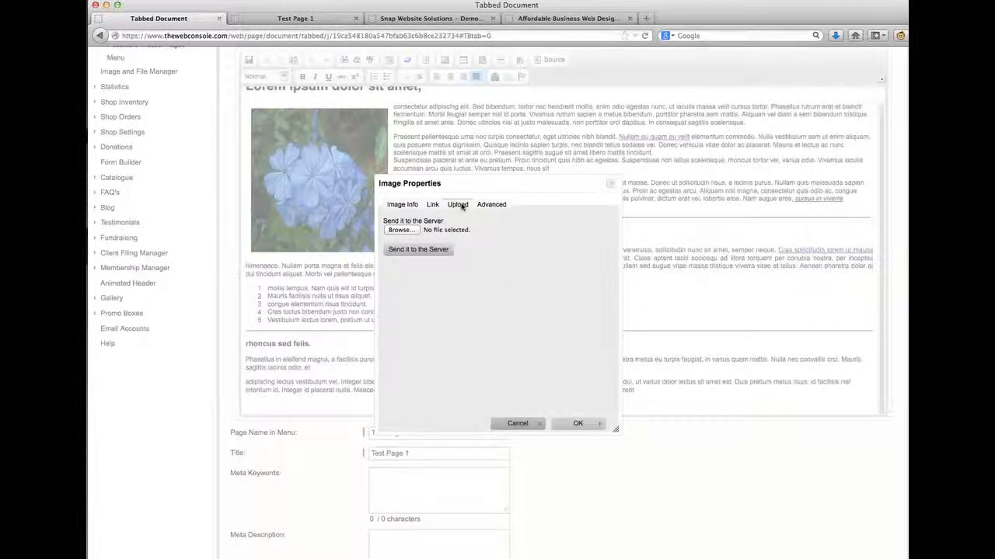
pyautogui.click(399, 230)
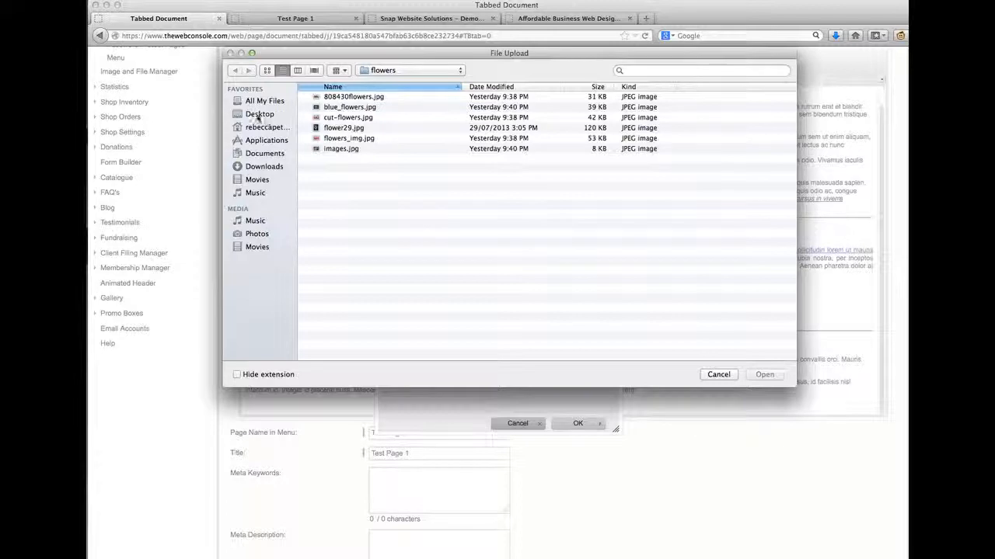
pyautogui.click(256, 114)
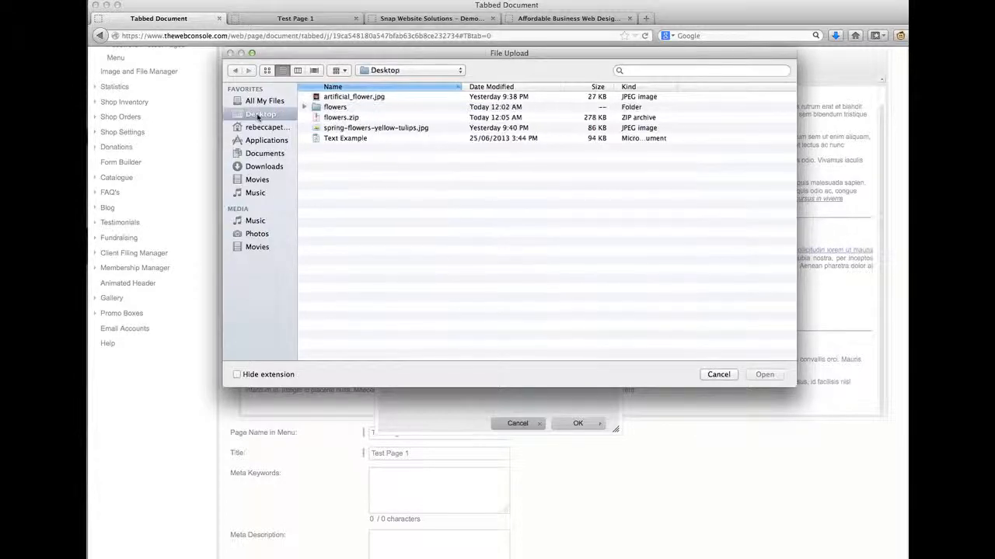
pyautogui.click(346, 127)
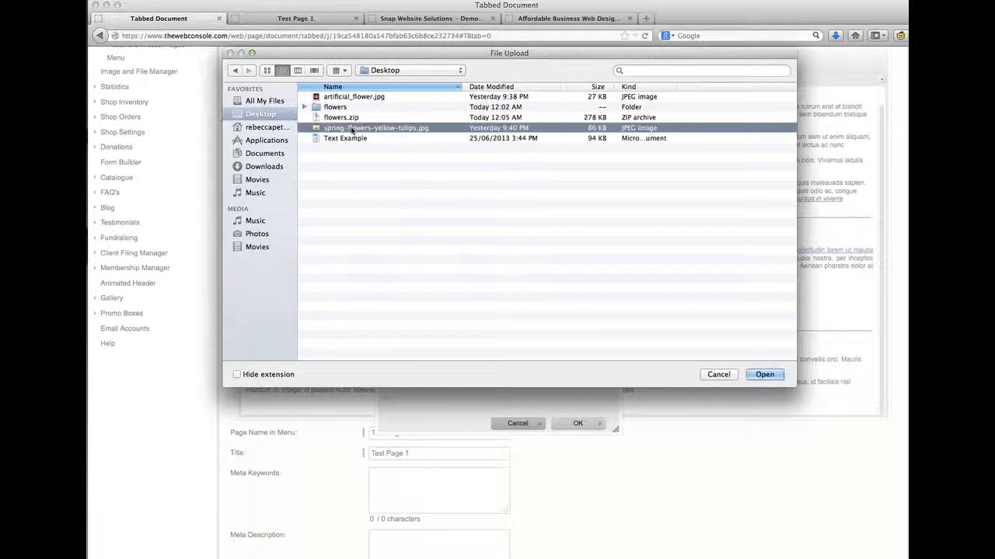
pyautogui.click(765, 374)
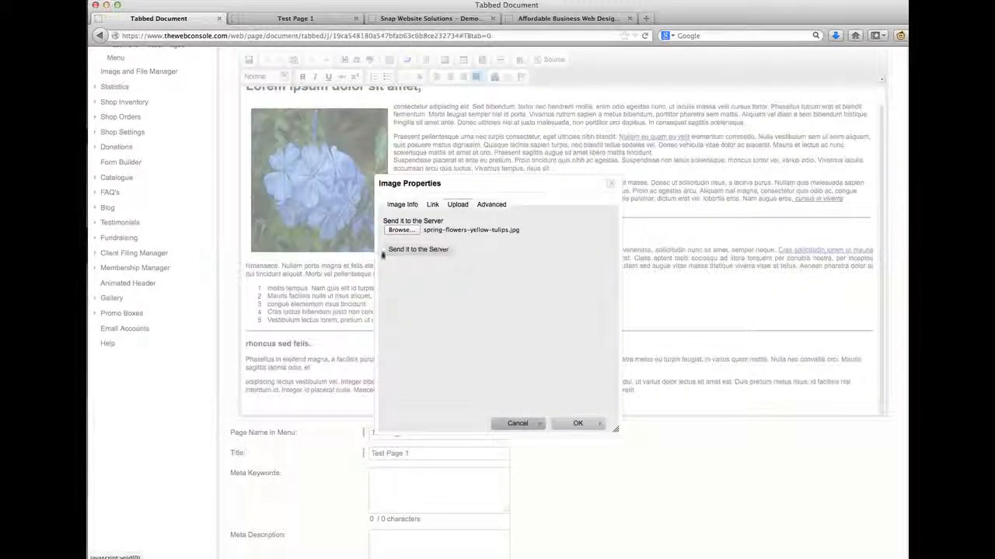
pyautogui.click(412, 250)
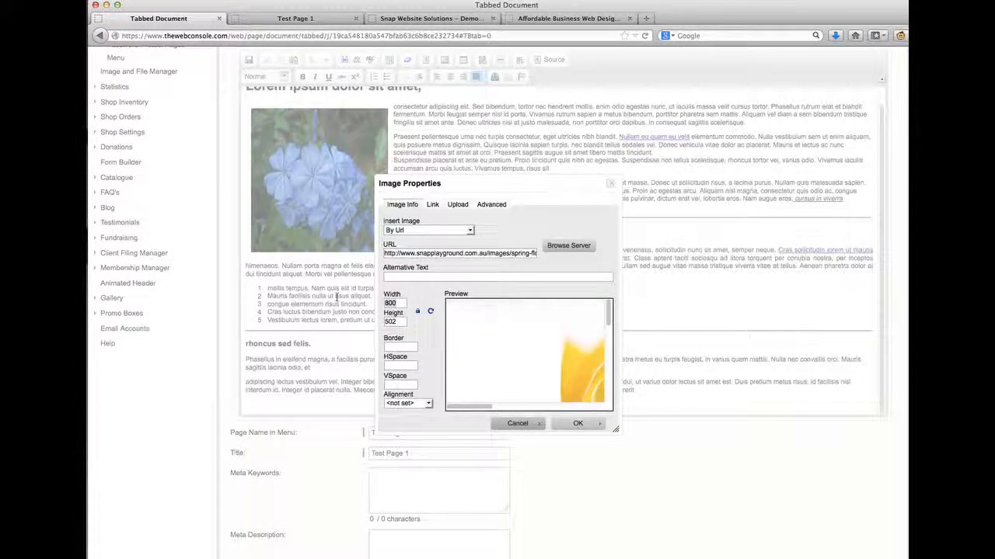
# Step: Give the tulips image width 250, HSpace 10, VSpace 10 and Right alignment, and insert it into the page
pyautogui.doubleClick(390, 303)
pyautogui.write('250')
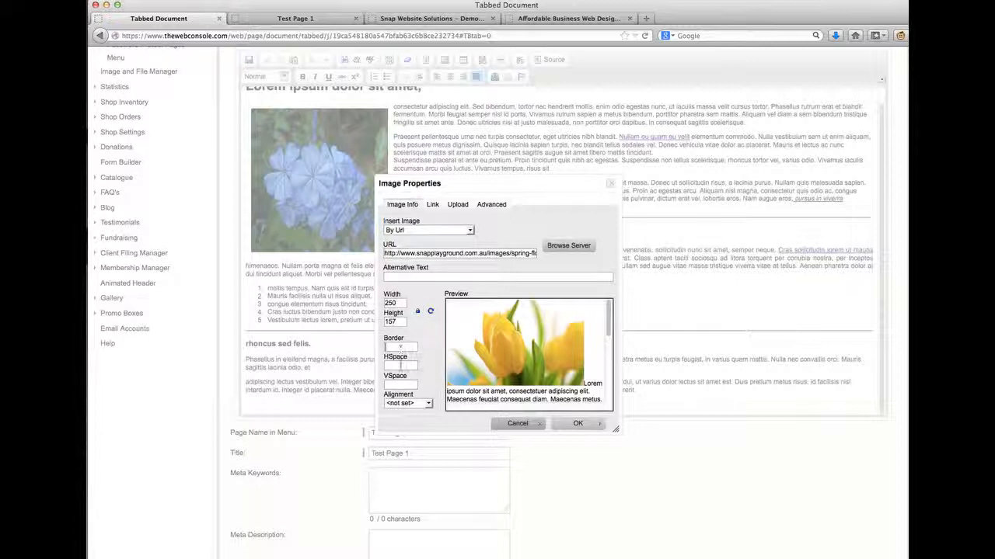
pyautogui.click(401, 366)
pyautogui.write('10')
pyautogui.click(414, 404)
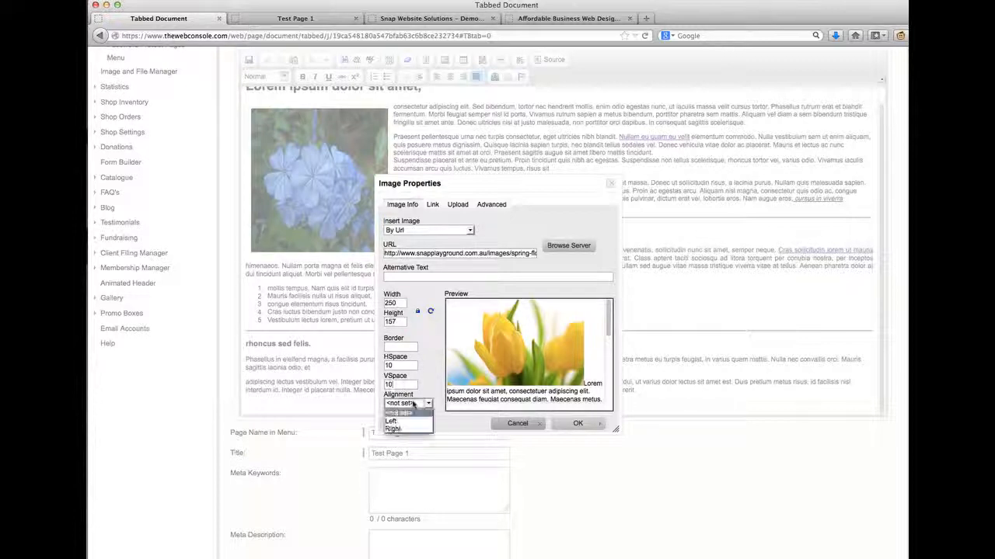
pyautogui.click(407, 433)
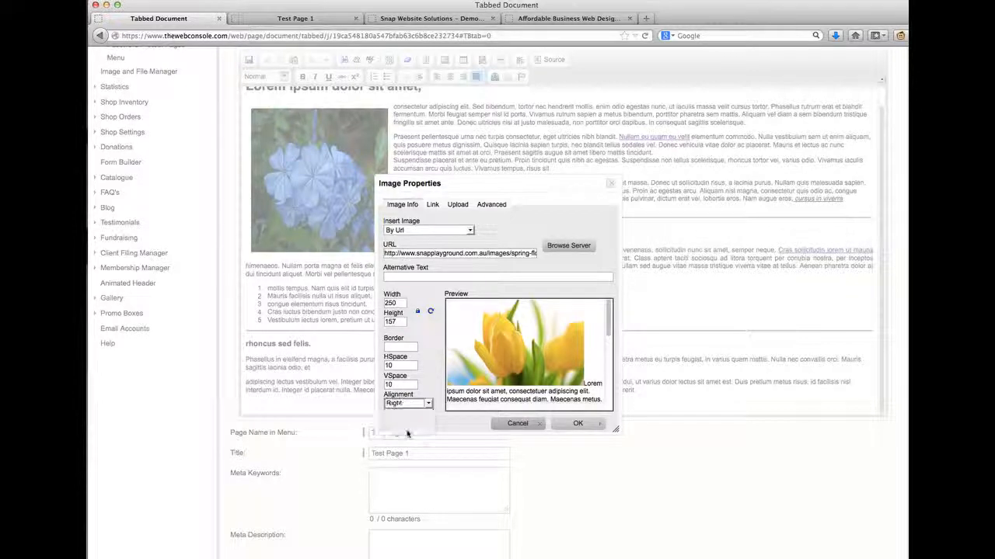
pyautogui.click(577, 424)
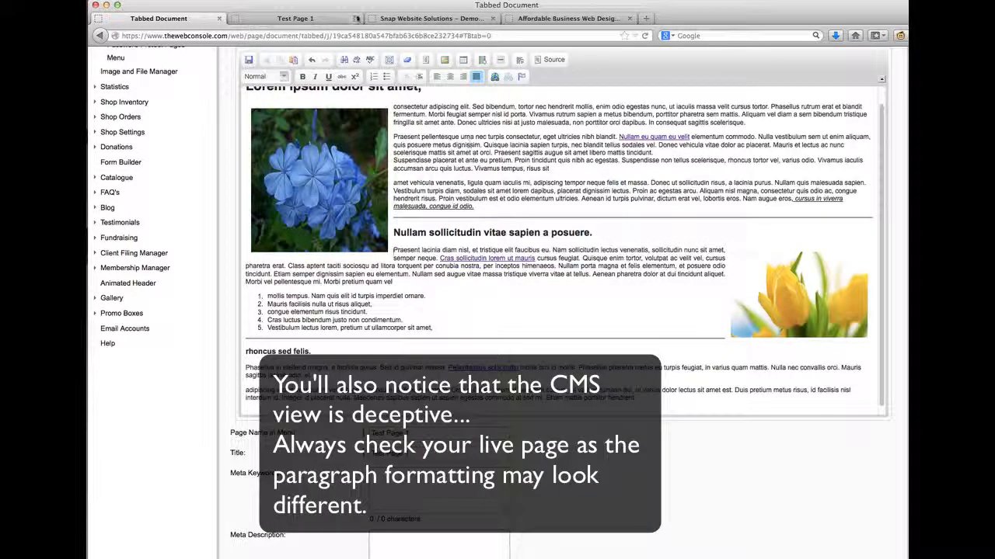
# Step: Save the page with the tulips image and refresh the live Test Page 1 to check the layout
pyautogui.click(249, 60)
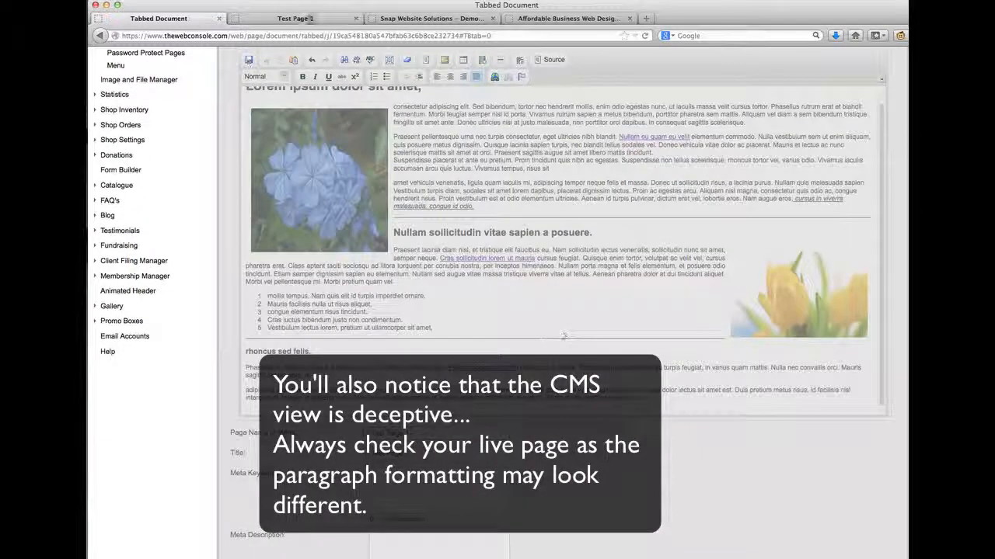
pyautogui.click(312, 19)
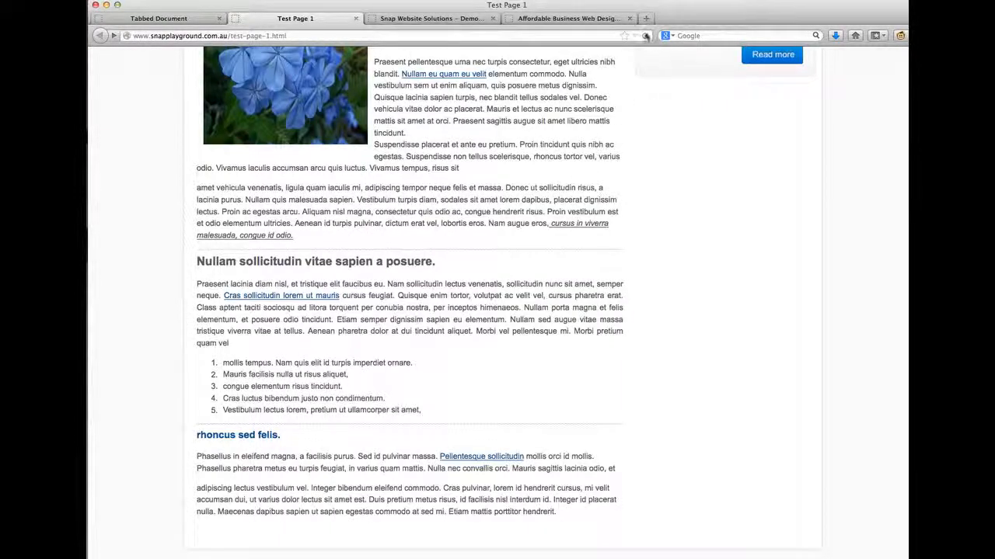
pyautogui.click(645, 37)
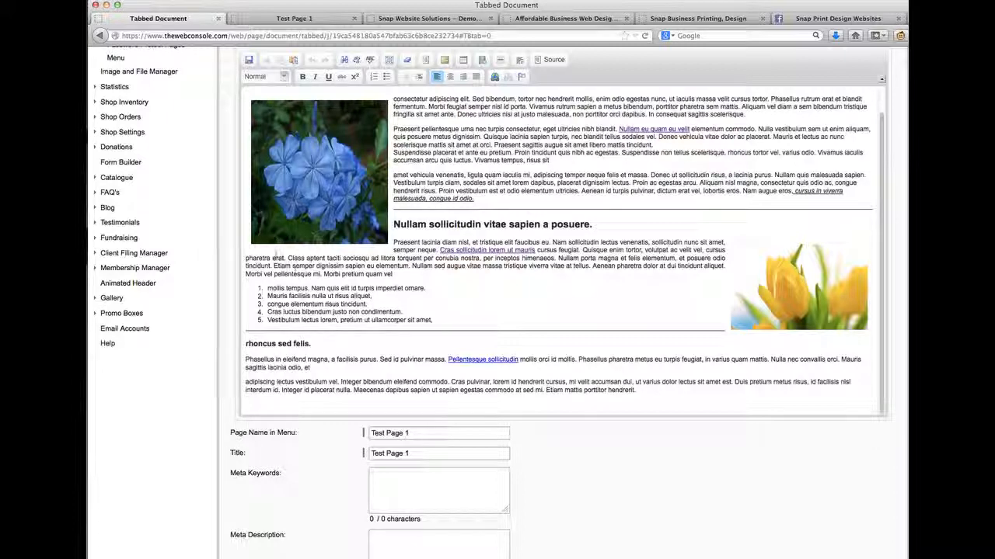
# Step: In the page editor, start inserting an image by URL at the beginning of the paragraph below "rhoncus sed felis."
pyautogui.scroll(1, 543, 247)
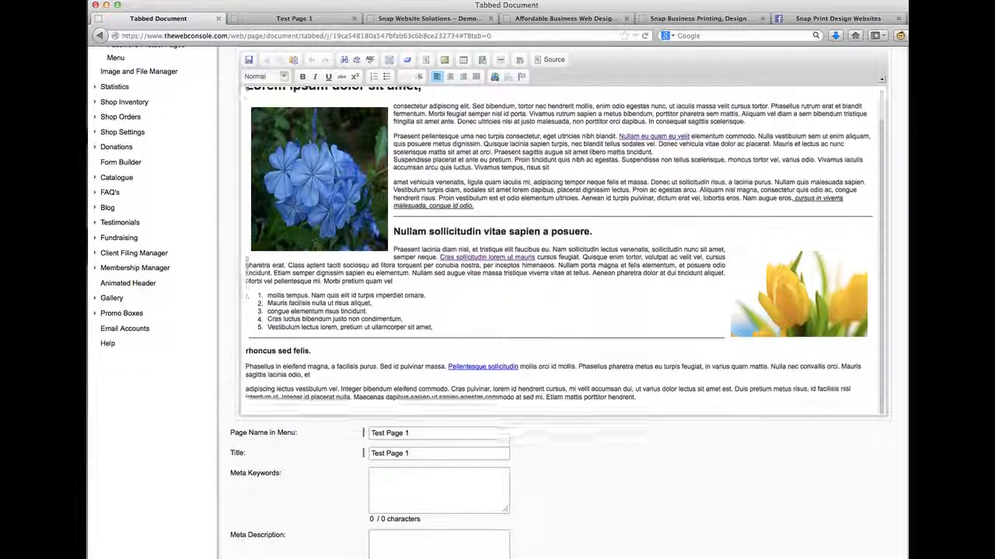
pyautogui.scroll(-1, 542, 247)
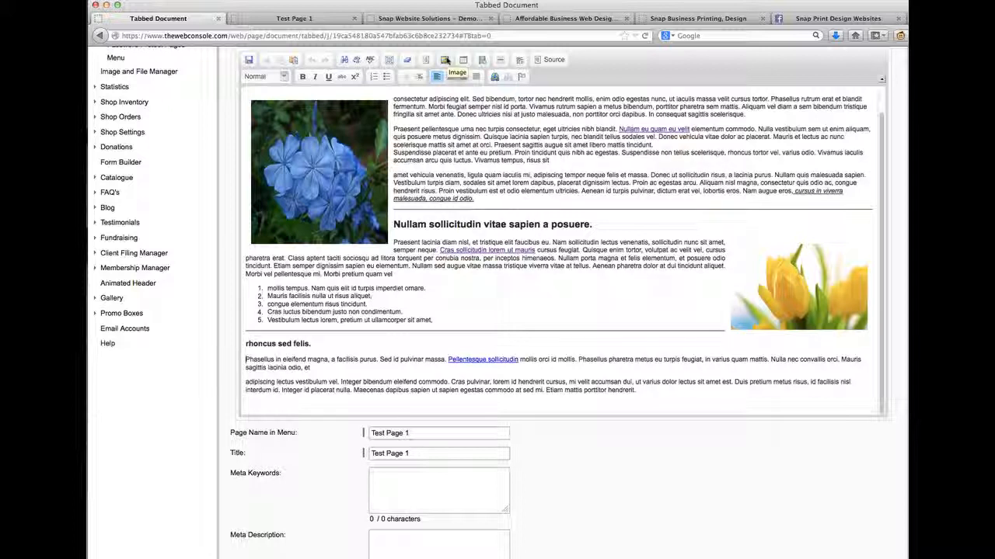
pyautogui.click(444, 60)
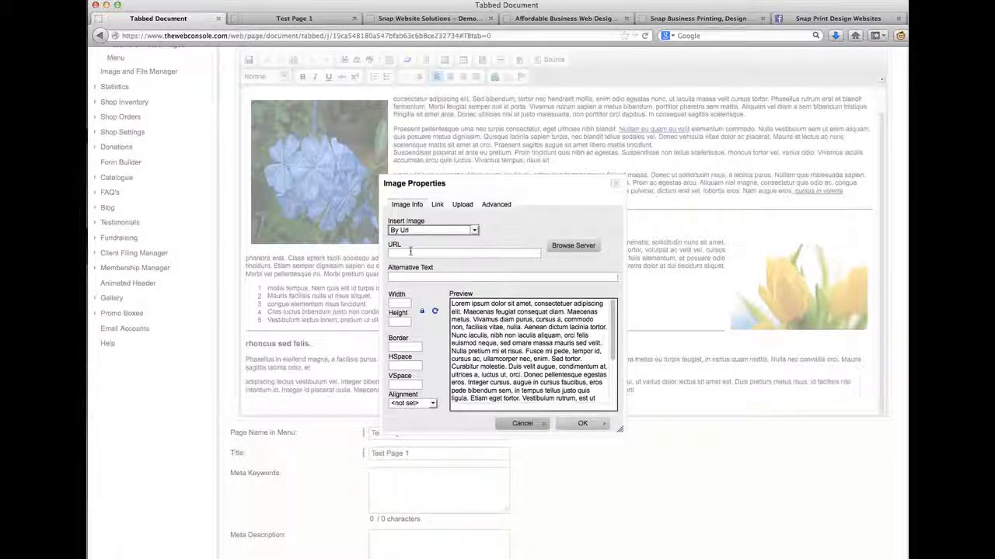
pyautogui.click(410, 251)
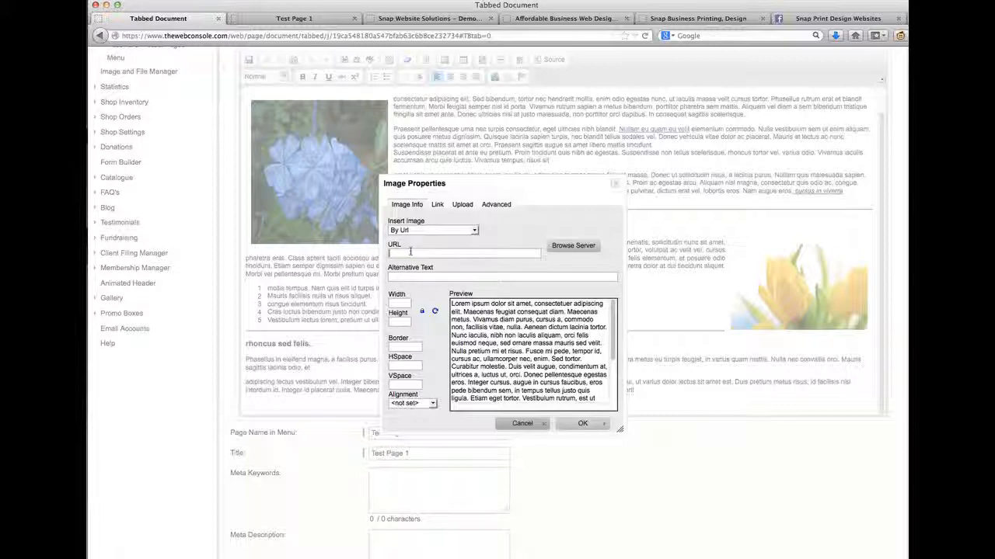
# Step: Copy the image location of the blue-and-white ceramic arches photo from the Snap Print Design Websites Facebook page and return to the page editor
pyautogui.click(809, 22)
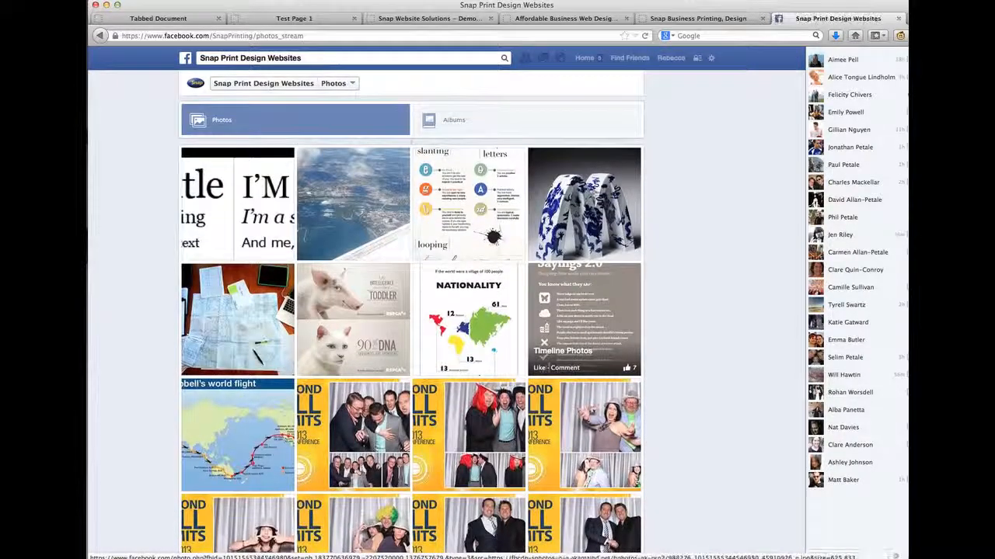
pyautogui.click(593, 195)
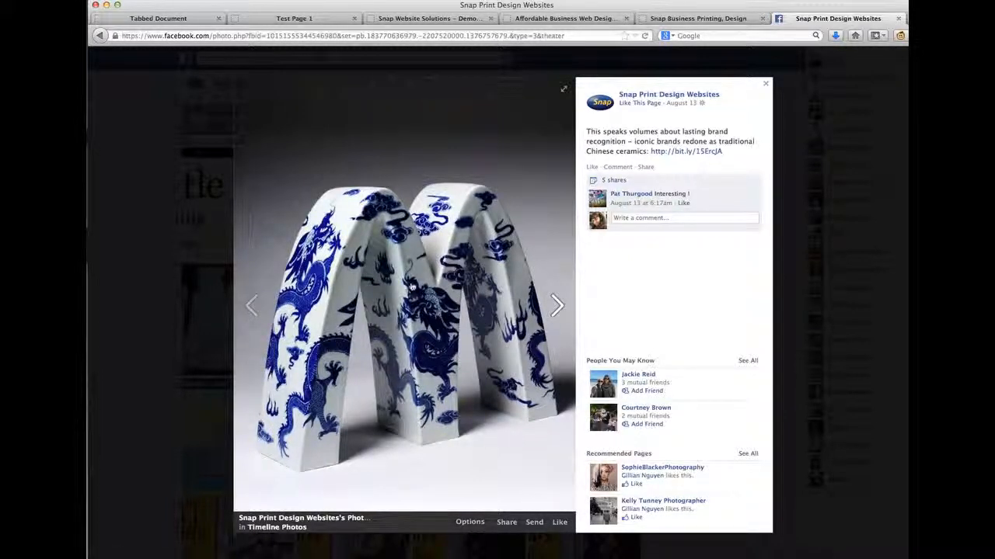
pyautogui.rightClick(412, 286)
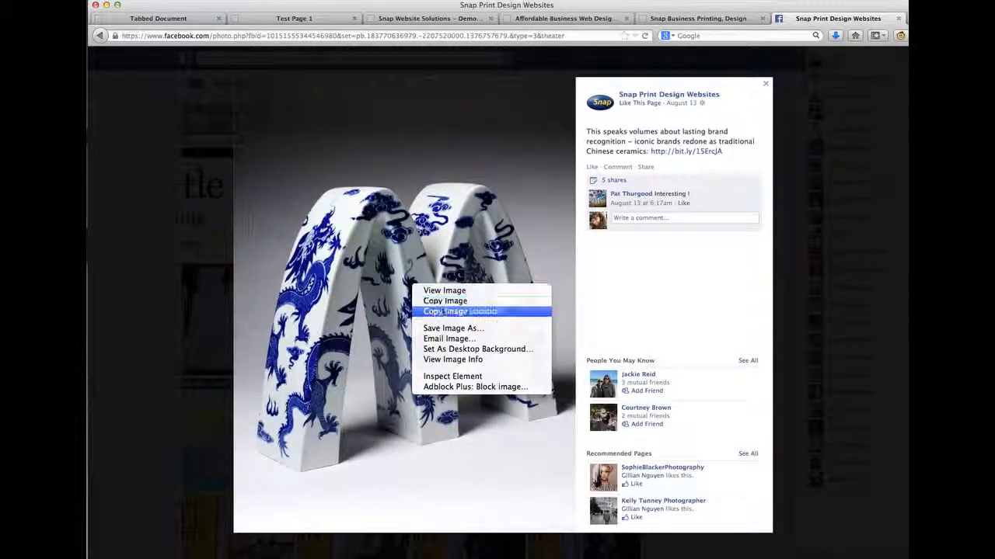
pyautogui.click(445, 311)
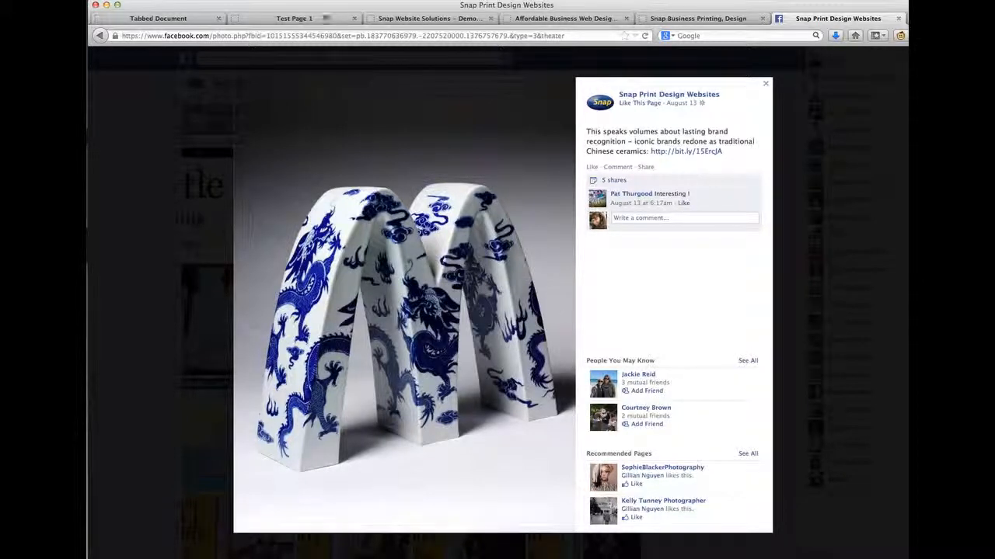
pyautogui.click(175, 19)
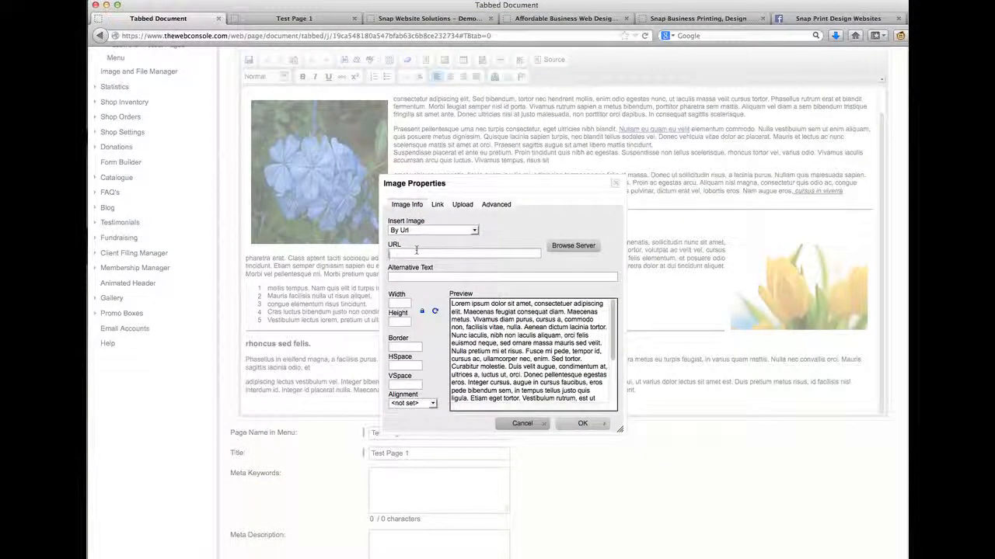
# Step: Insert the image from the copied arches photo URL with width 250, HSpace 10, VSpace 10 and Left alignment
pyautogui.click(416, 250)
pyautogui.press('super+v')
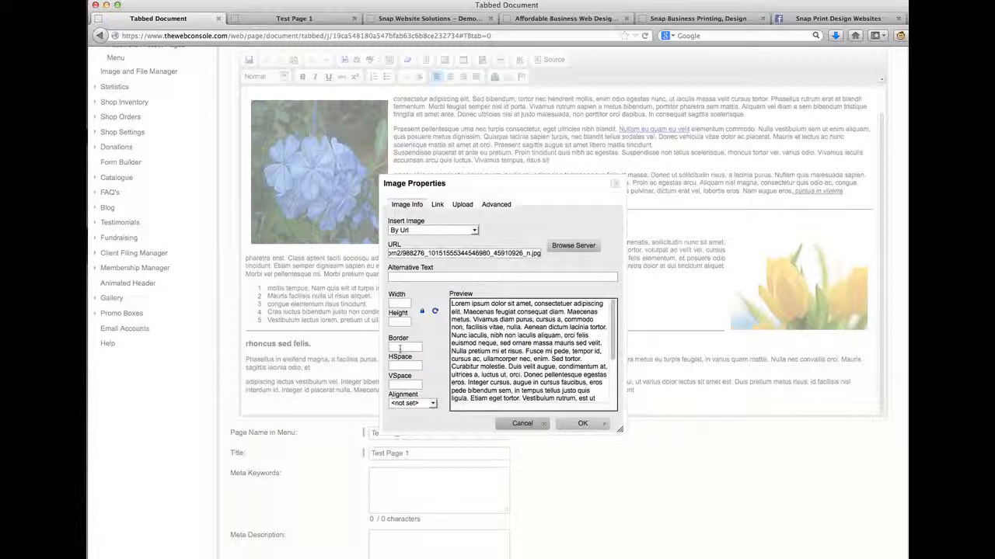
pyautogui.doubleClick(402, 303)
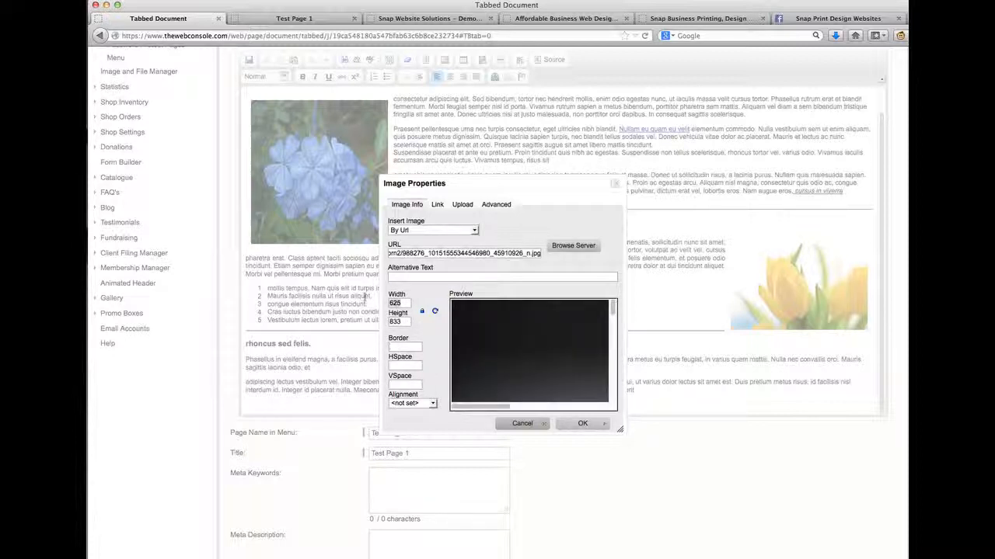
pyautogui.write('250')
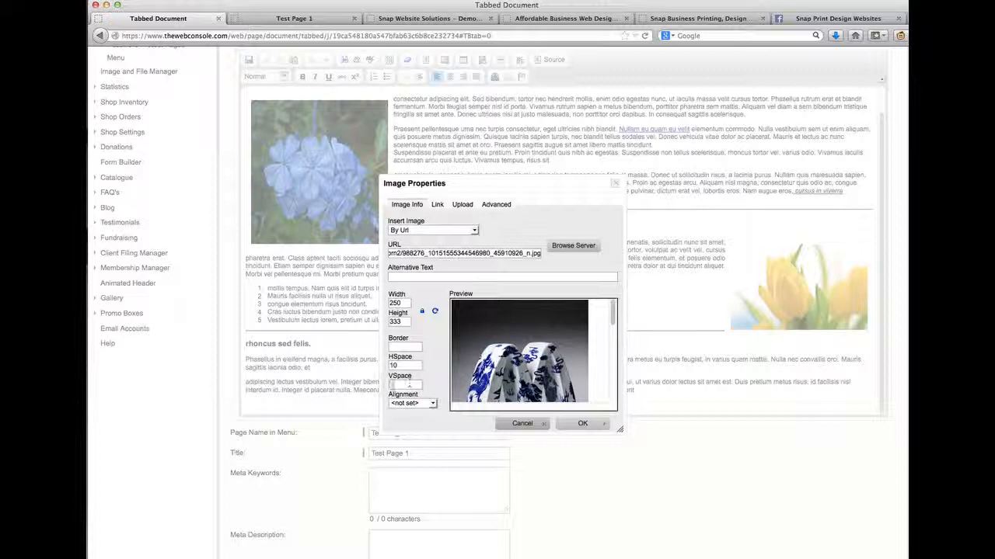
pyautogui.write('10')
pyautogui.click(413, 404)
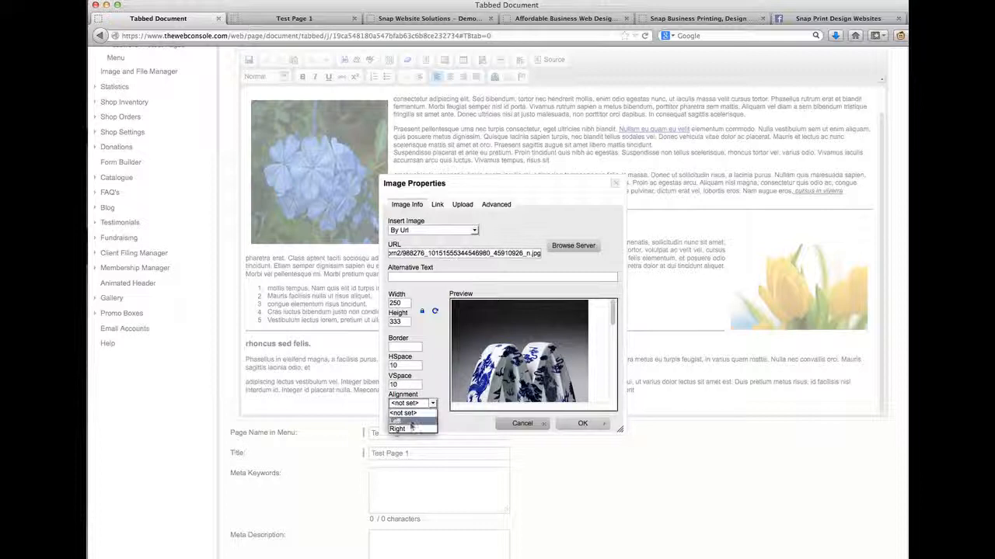
pyautogui.click(411, 421)
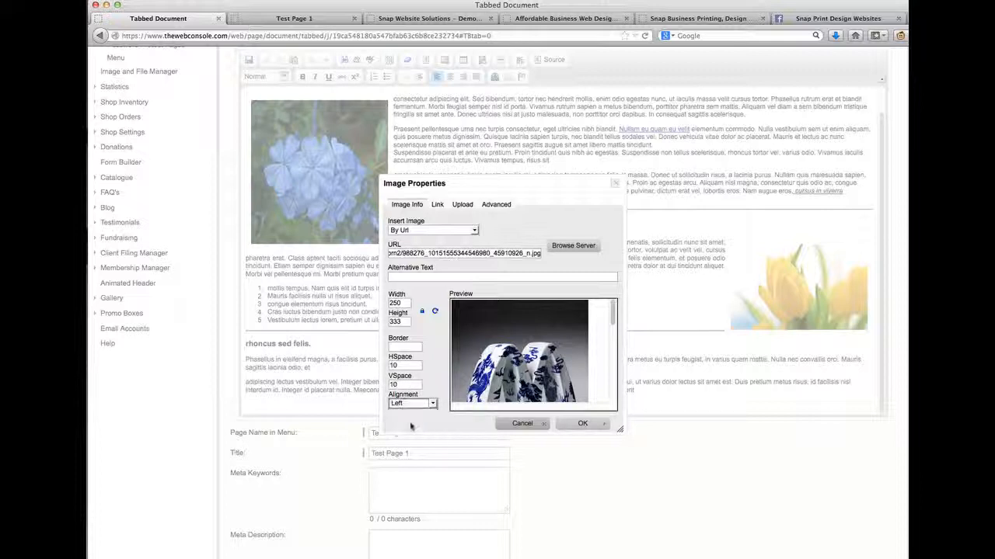
pyautogui.click(582, 424)
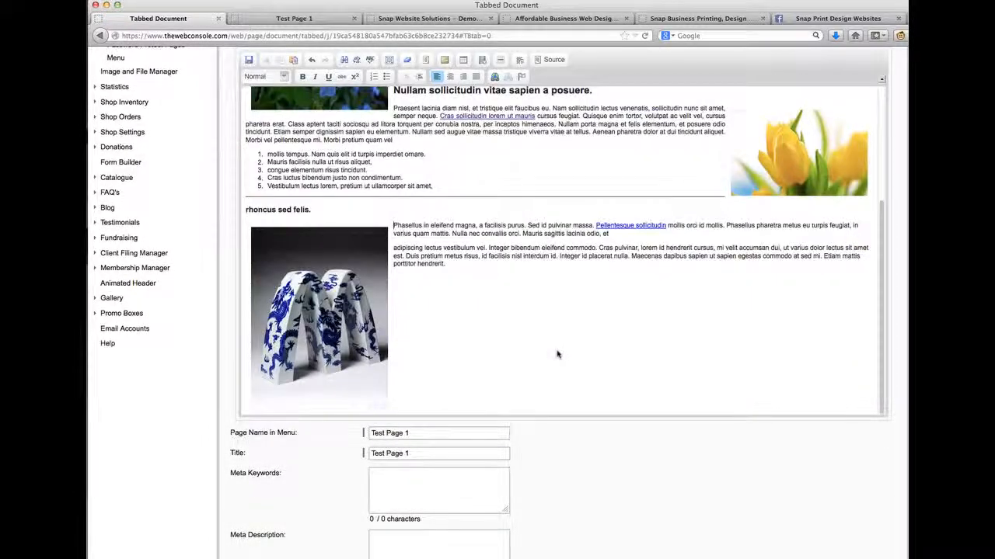
# Step: Save the page with the arches image and refresh the live Test Page 1
pyautogui.scroll(3, 557, 354)
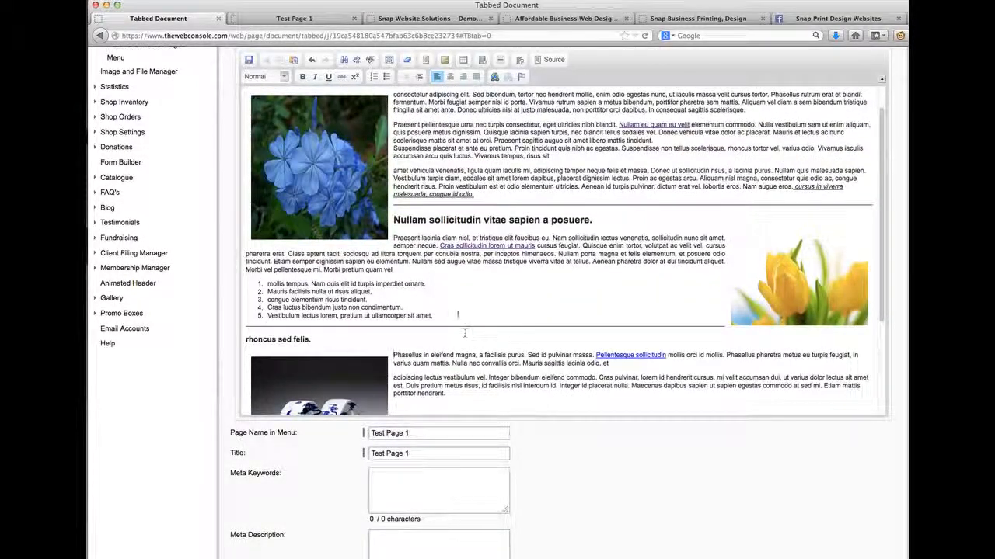
pyautogui.click(248, 59)
pyautogui.click(306, 18)
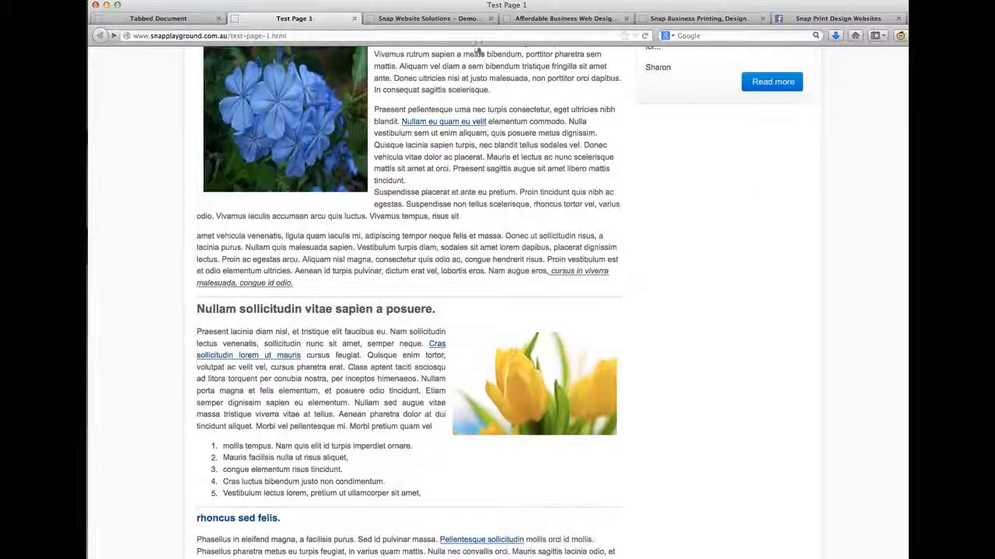
pyautogui.click(644, 35)
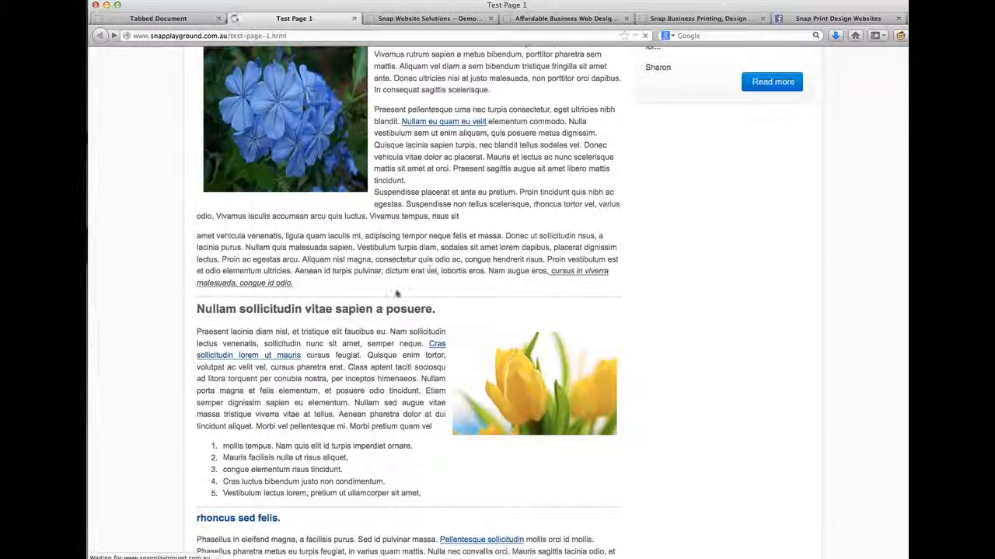
# Step: Examine the placement and text wrapping of the flower, tulips and arches images on the live page
pyautogui.scroll(-3, 397, 291)
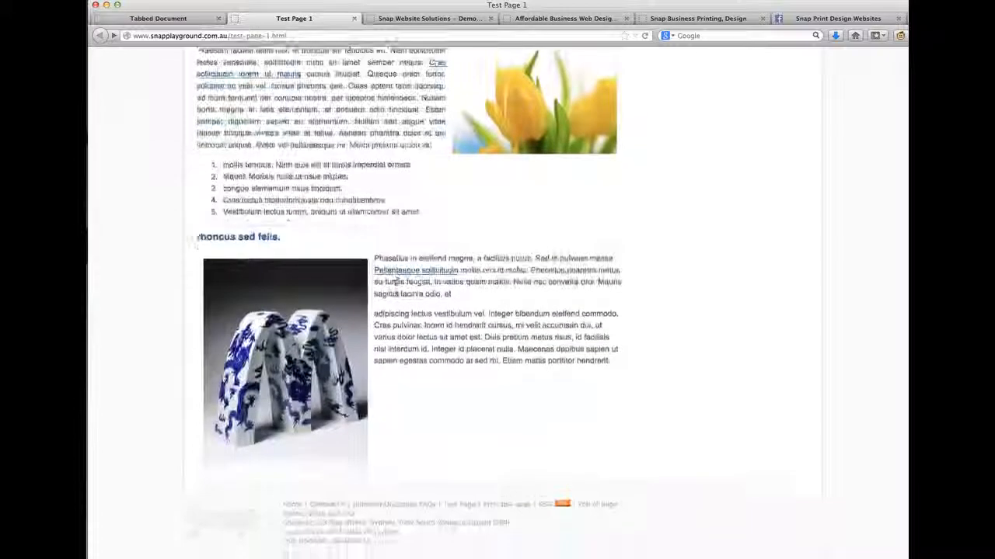
pyautogui.scroll(6, 397, 291)
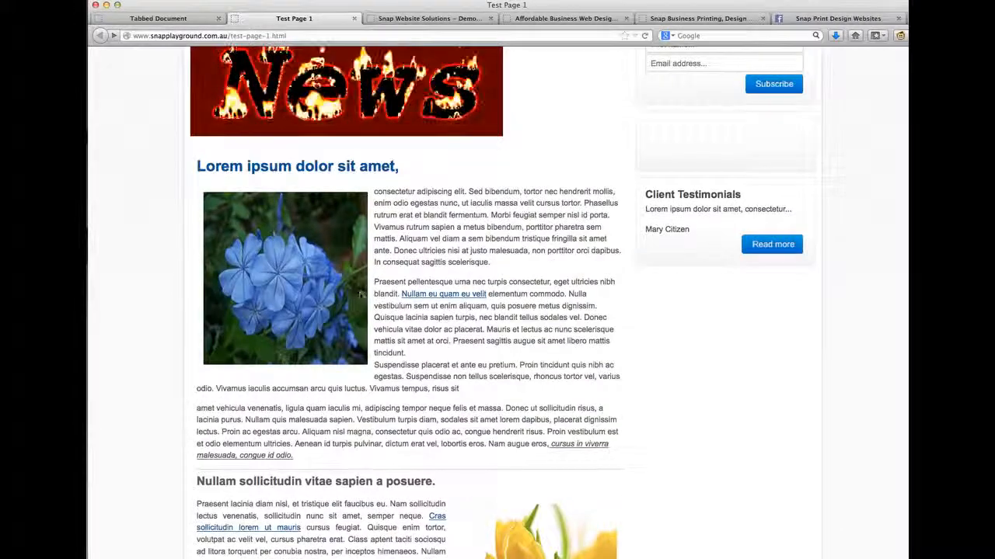
pyautogui.scroll(-6, 358, 280)
pyautogui.scroll(-3, 359, 292)
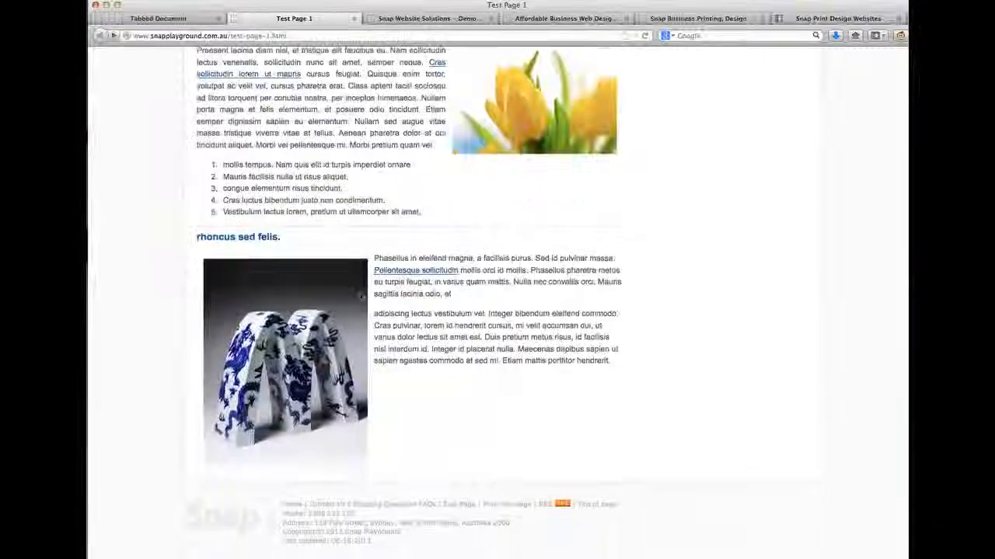
pyautogui.scroll(6, 359, 292)
pyautogui.scroll(3, 359, 292)
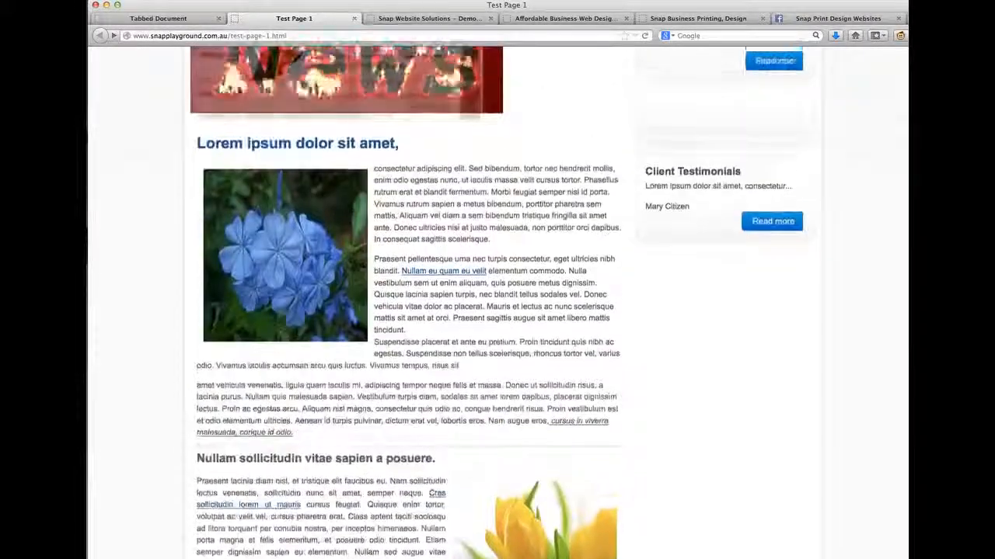
pyautogui.scroll(-8, 359, 272)
pyautogui.scroll(6, 359, 233)
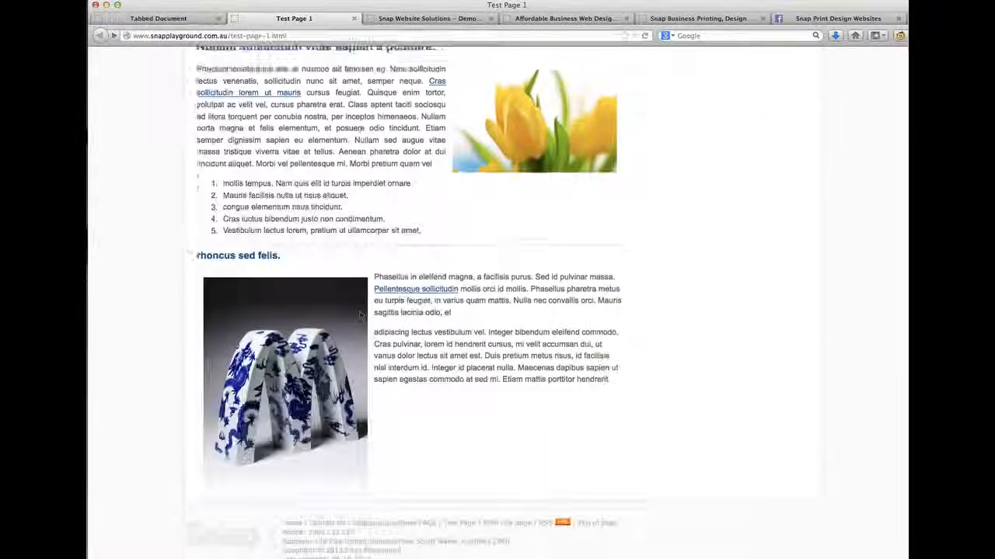
# Step: Back in the page editor, resize the arches image freehand from its corners to slightly larger than its inserted size
pyautogui.hotkey('ctrl', 'shift', 'Tab')
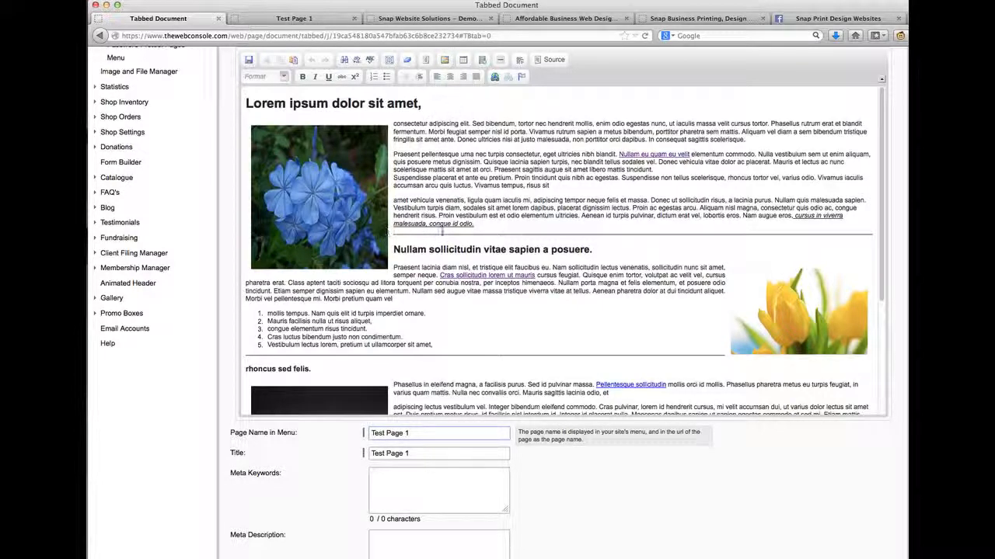
pyautogui.scroll(-5, 441, 231)
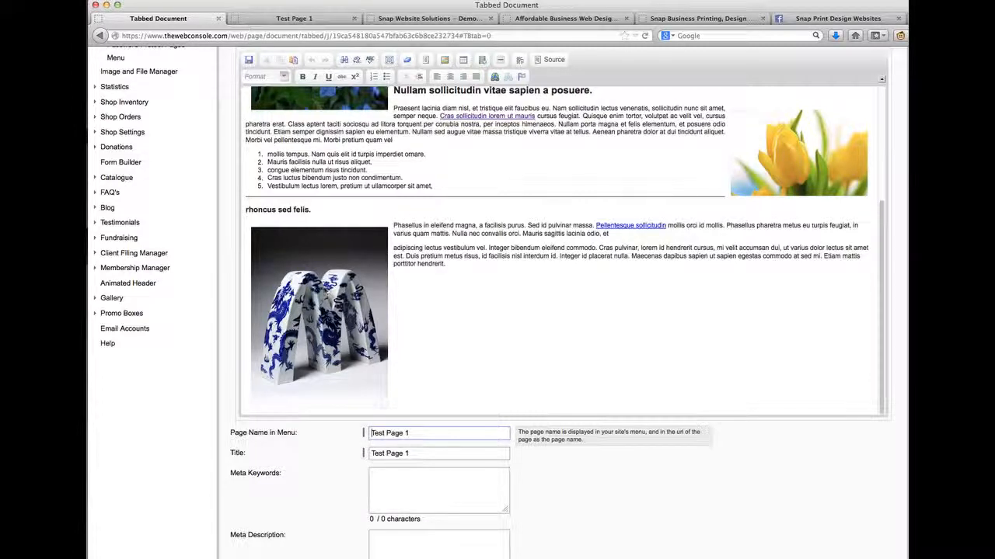
pyautogui.click(374, 373)
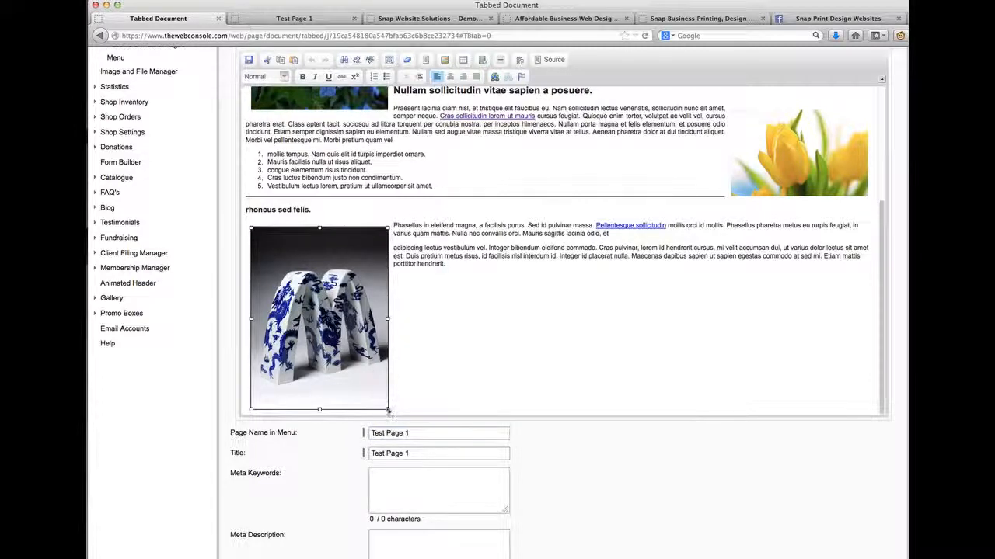
pyautogui.moveTo(387, 411); pyautogui.dragTo(428, 414)
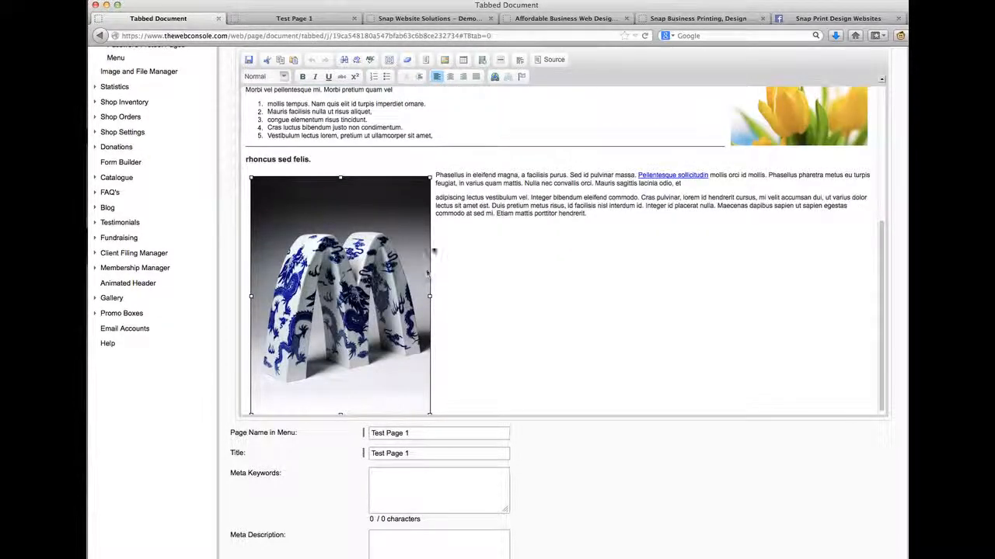
pyautogui.moveTo(429, 177); pyautogui.dragTo(407, 218)
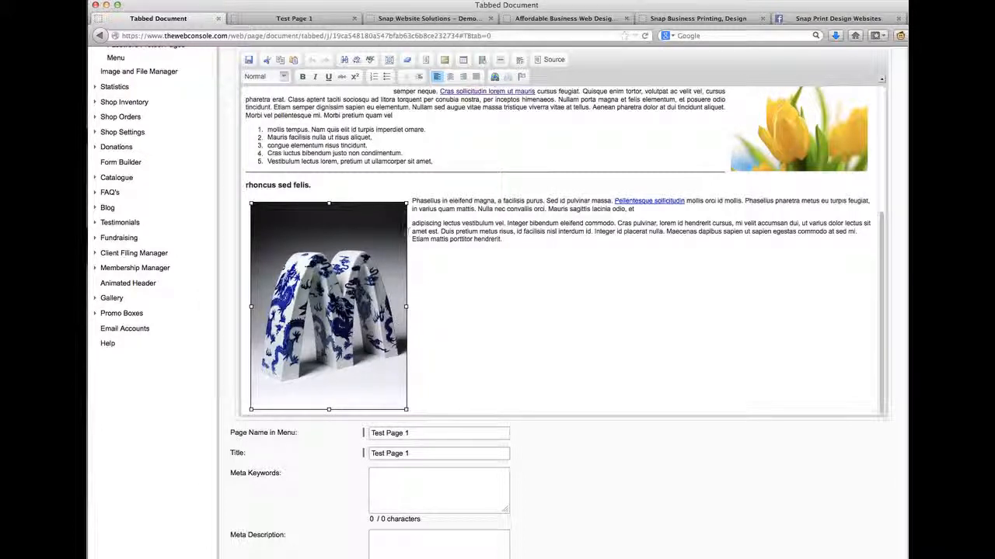
pyautogui.moveTo(407, 204); pyautogui.dragTo(402, 210)
# Step: Shrink the blue flower image beside the first paragraphs slightly by its corner, keeping its proportions
pyautogui.scroll(5, 404, 233)
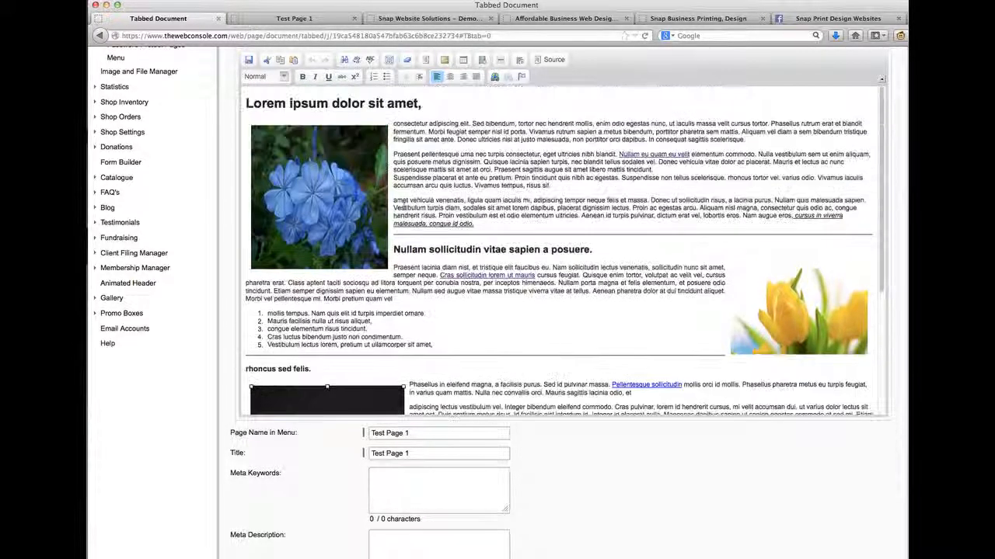
pyautogui.click(369, 230)
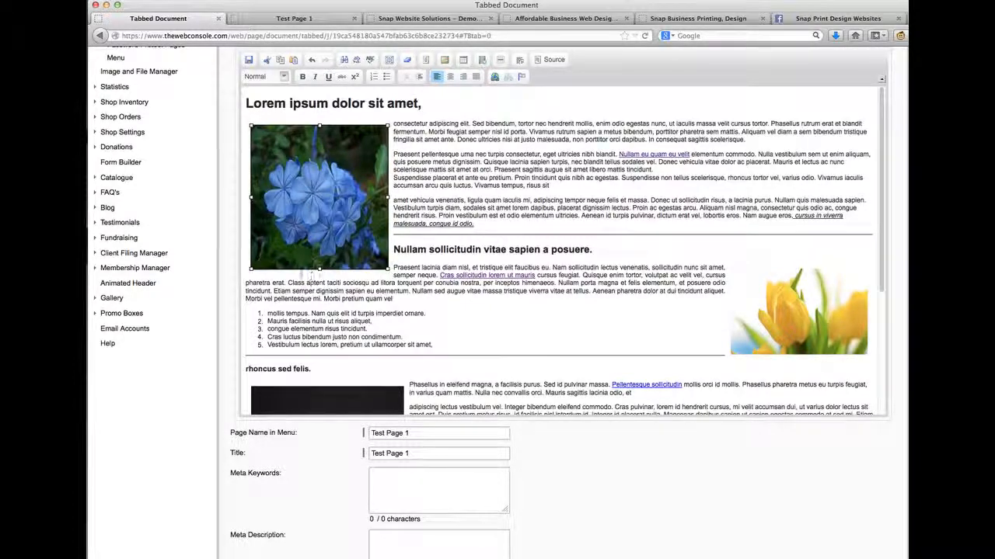
pyautogui.moveTo(391, 271); pyautogui.dragTo(382, 266)
pyautogui.click(386, 267)
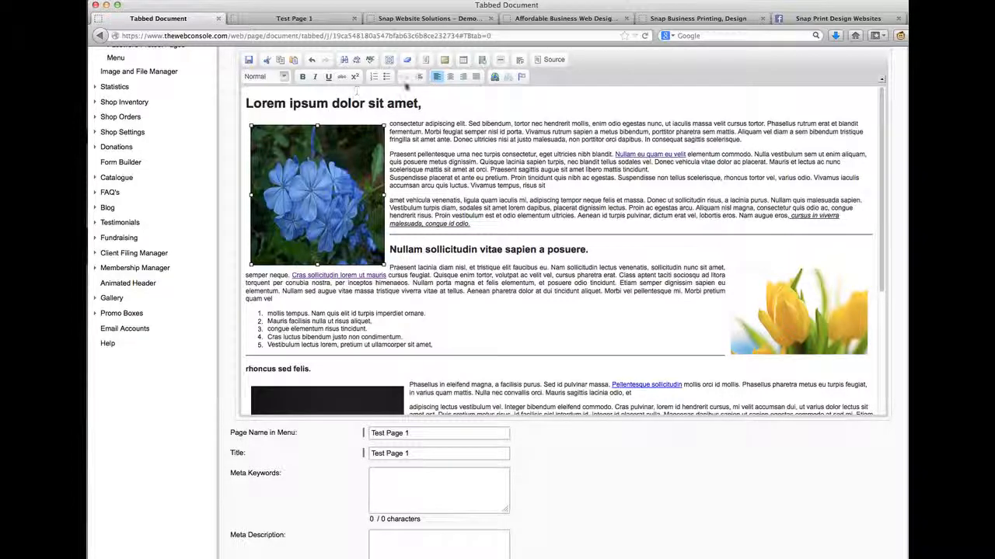
# Step: Save the page with the resized images and refresh the live Test Page 1 to check the layout
pyautogui.click(248, 59)
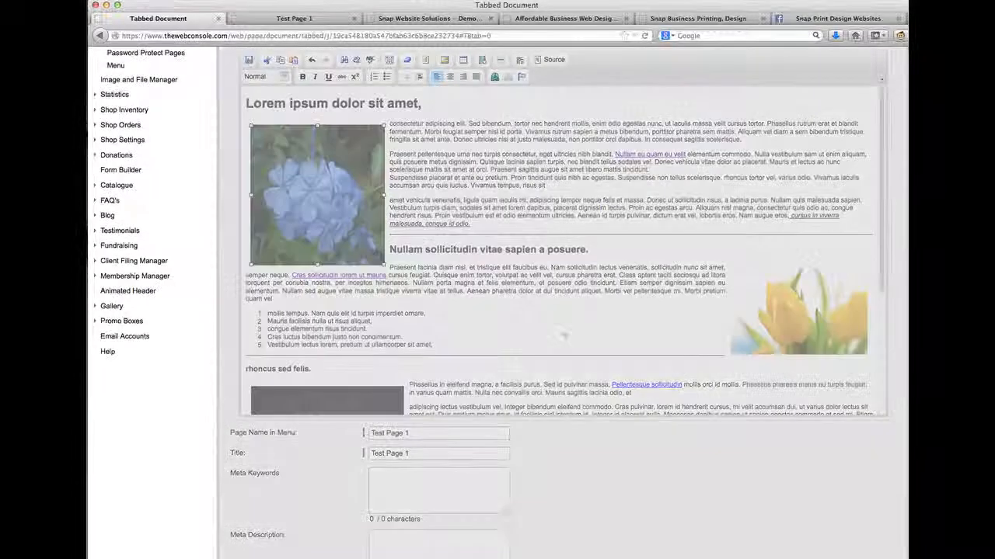
pyautogui.click(301, 17)
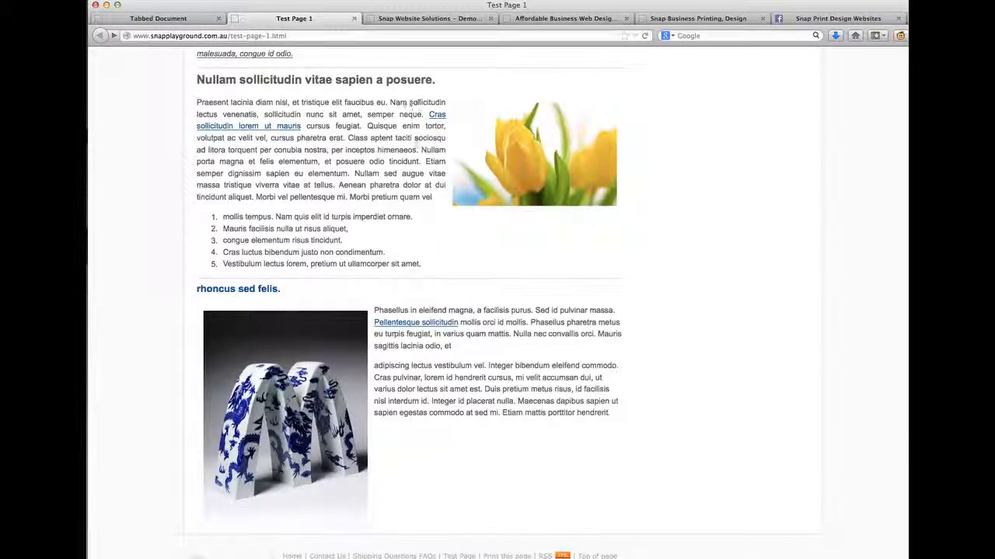
pyautogui.click(645, 36)
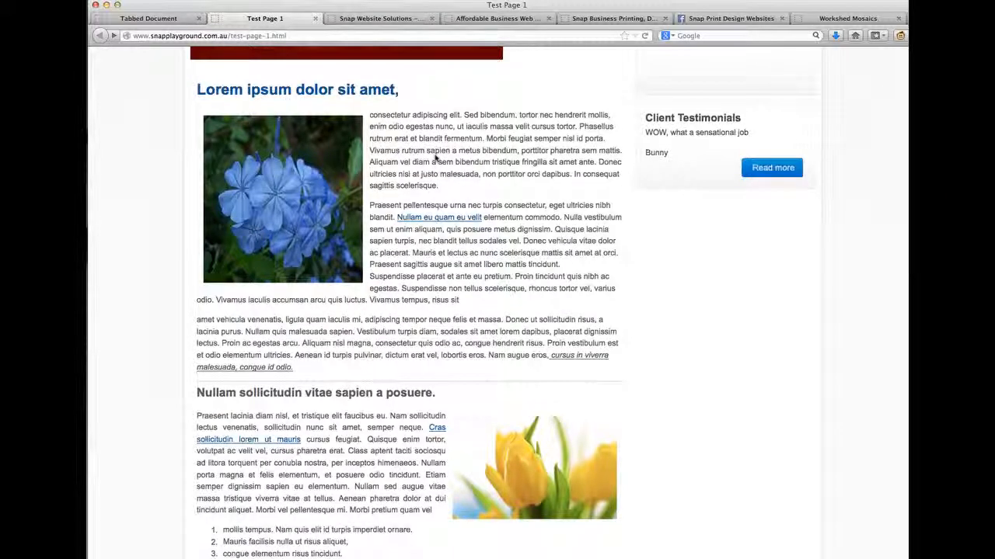
pyautogui.scroll(-1, 434, 159)
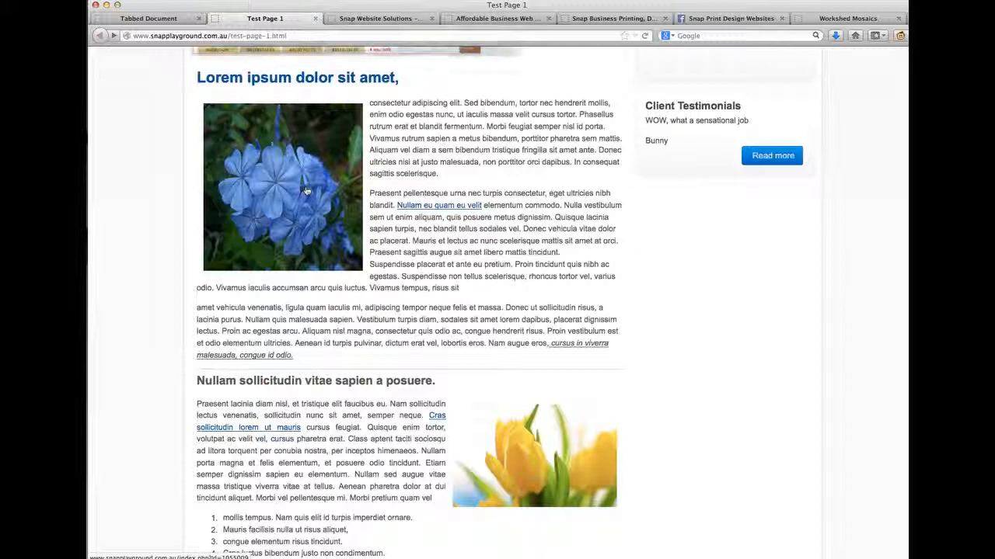
pyautogui.scroll(-3, 363, 245)
pyautogui.scroll(3, 363, 246)
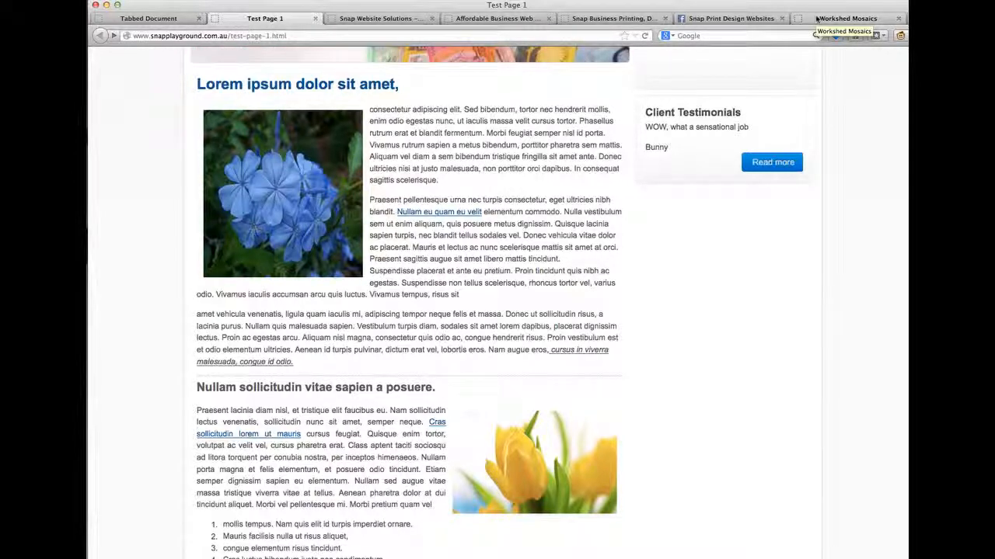
# Step: Look over the image layout on the Workshed Mosaics home page, close it and return to the live Test Page 1
pyautogui.click(816, 19)
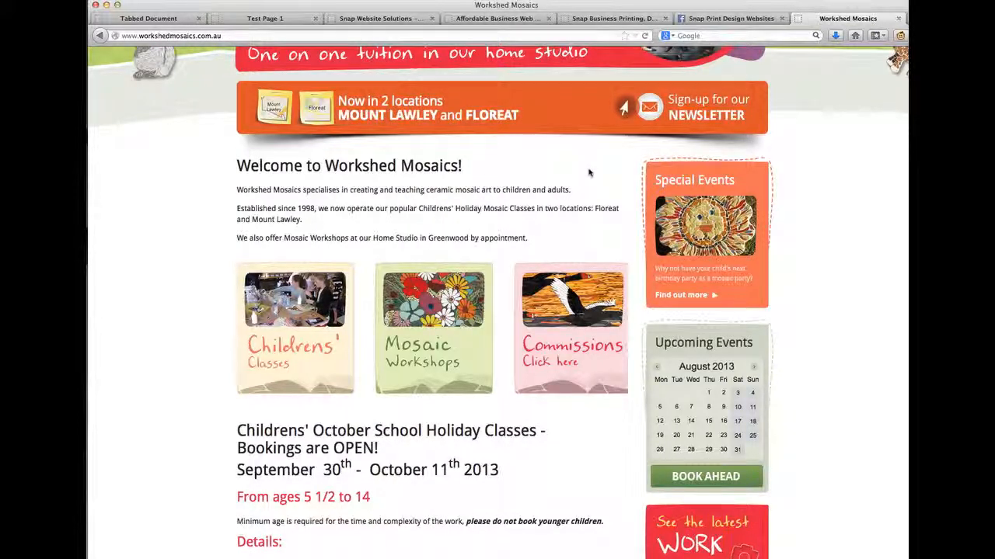
pyautogui.scroll(-3, 589, 173)
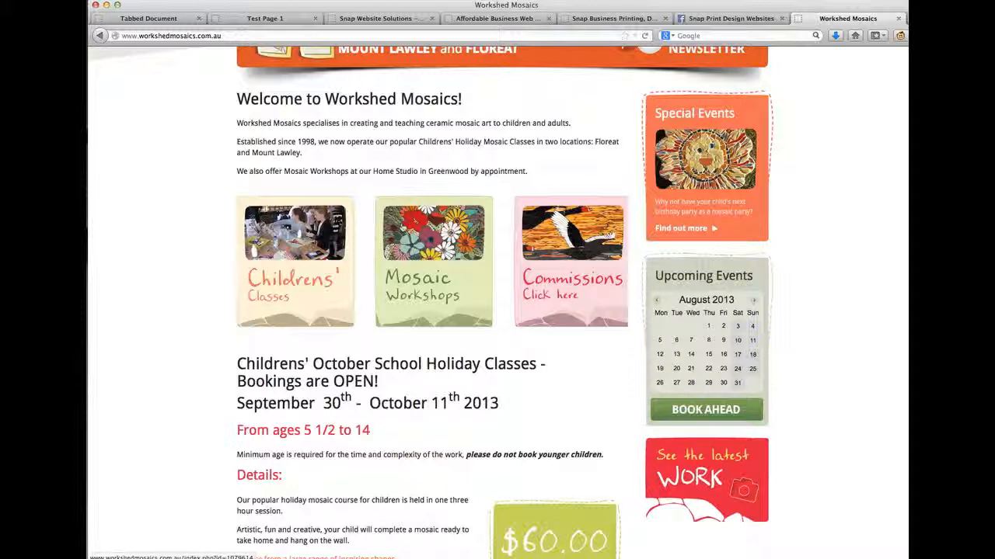
pyautogui.press('super+w')
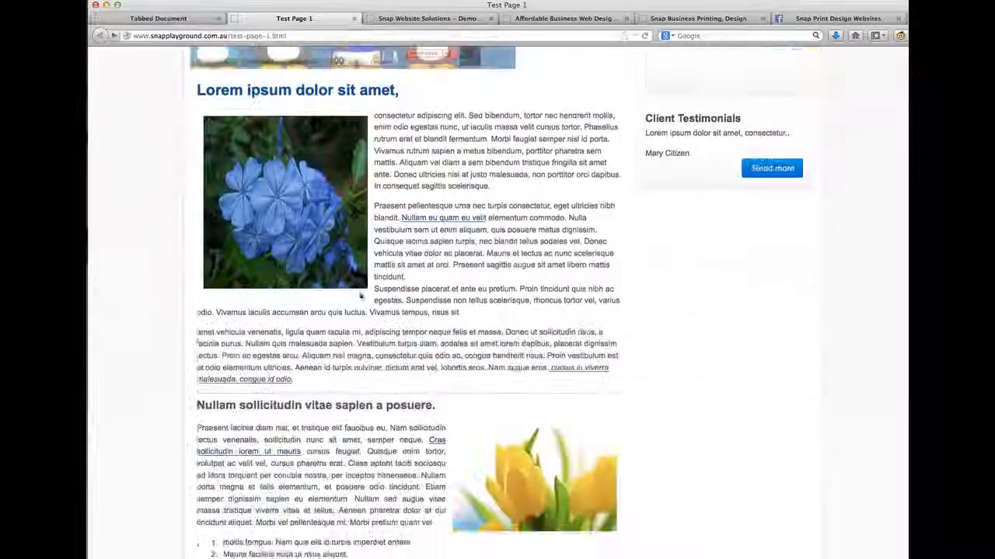
pyautogui.scroll(-5, 360, 295)
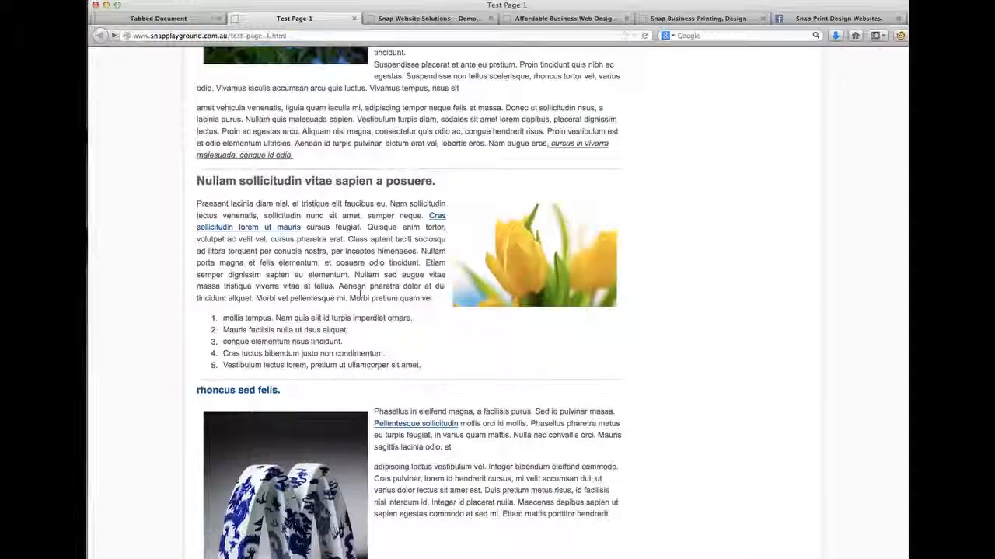